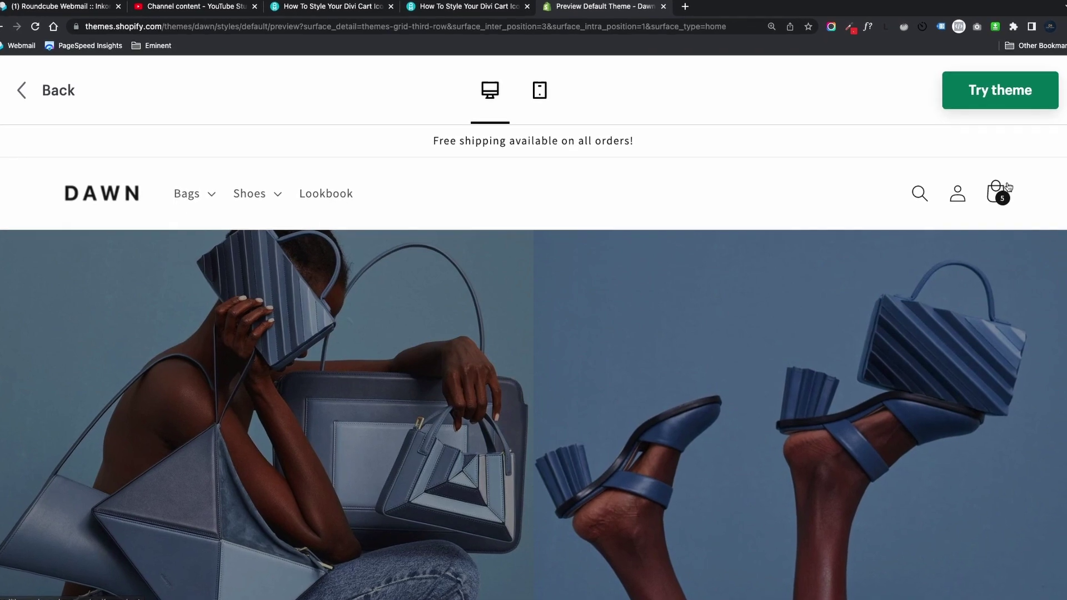
- Empty the Dawn preview cart by deleting its only item, the Art Deco bag
{"action": "left_click", "coordinate": [1007, 188]}
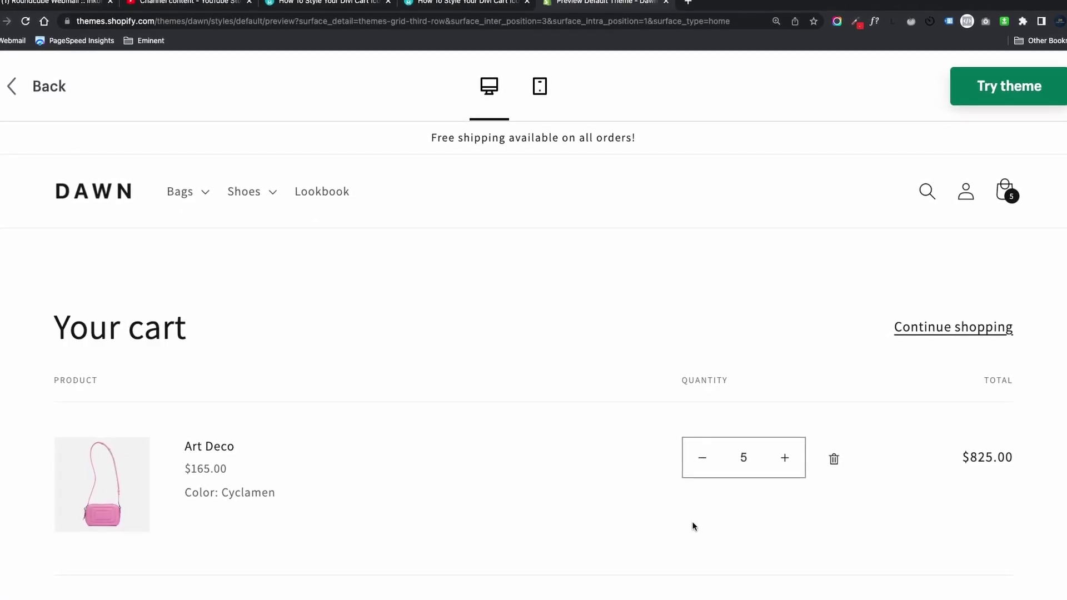
{"action": "left_click", "coordinate": [835, 459]}
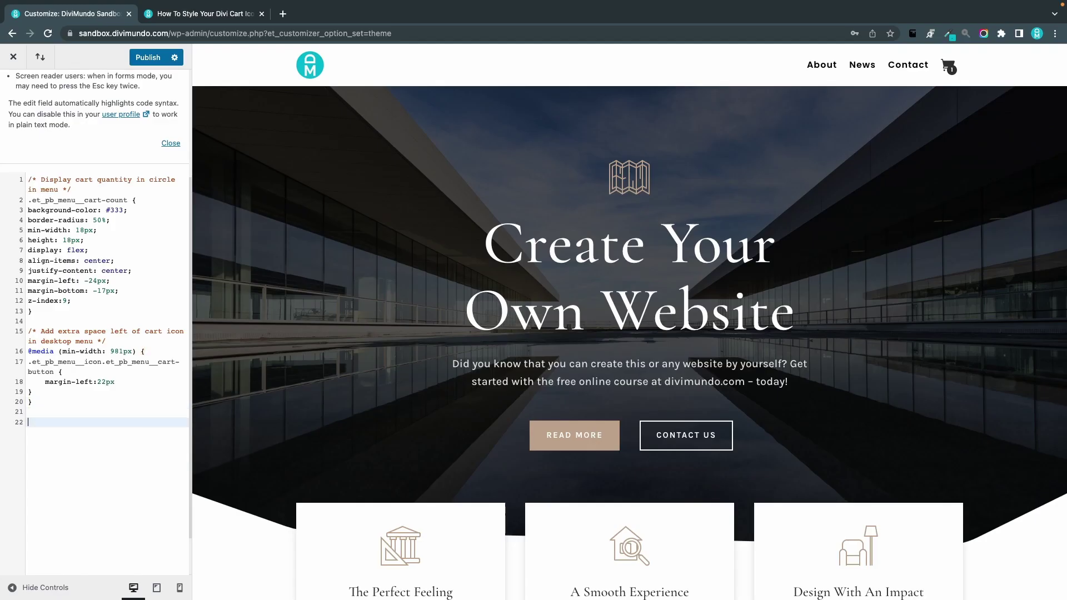
- Paste the 'Replace default cart icon with bag icon' CSS snippet into Additional CSS
{"action": "type", "text": "/* Replace default cart icon with bag icon */ .et_pb_menu__cart-button:after {     content: \"\\e013\"; }"}
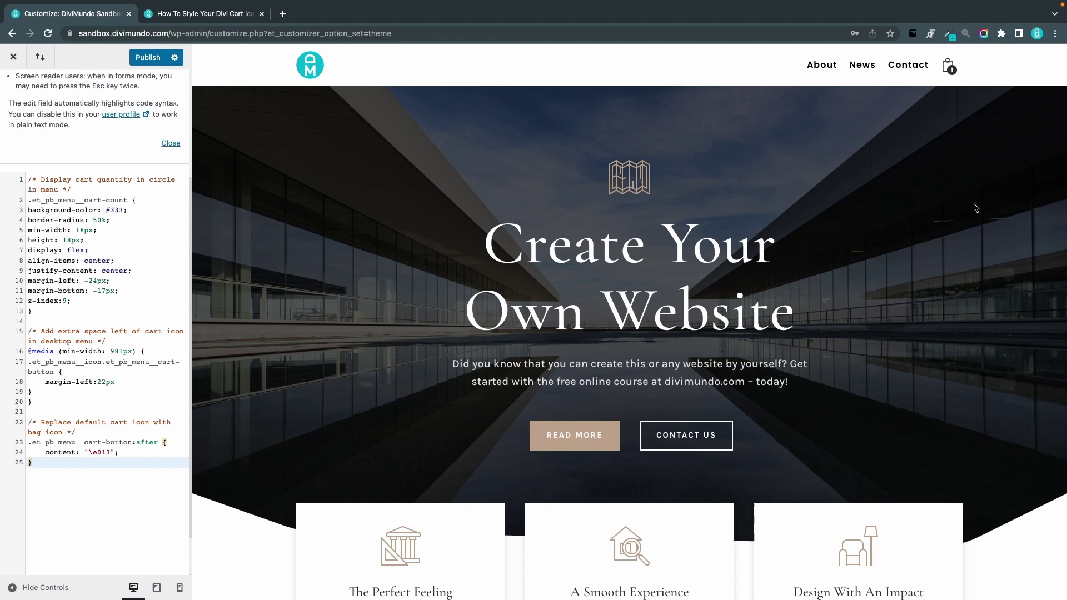
- Bring up the cart-styling tutorial and scroll through it to the Step 1 instructions
{"action": "left_click", "coordinate": [203, 13]}
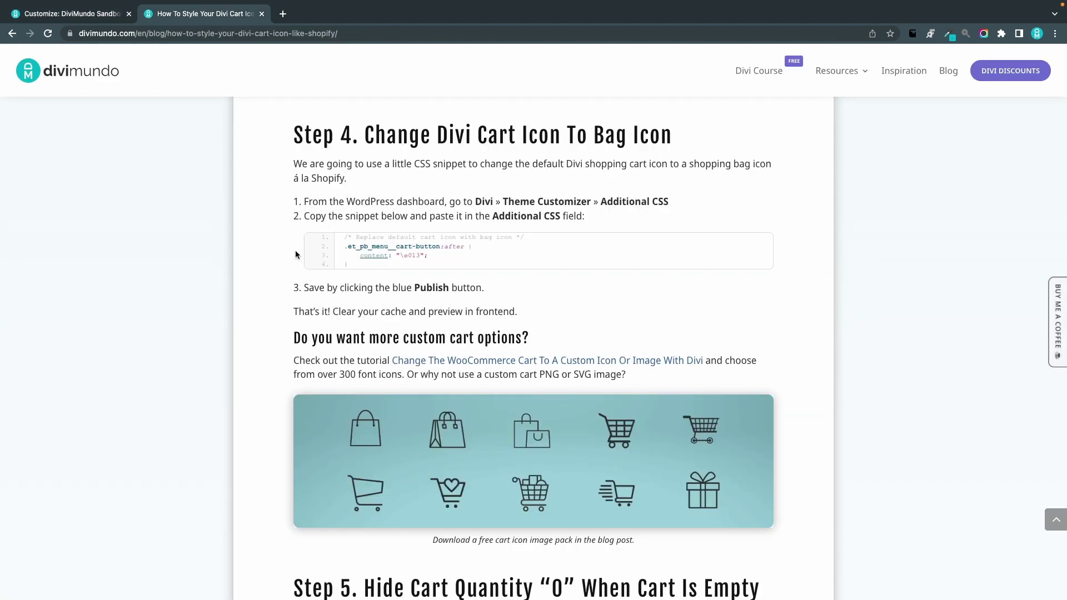
{"action": "scroll", "coordinate": [371, 278], "scroll_direction": "down", "scroll_amount": 2}
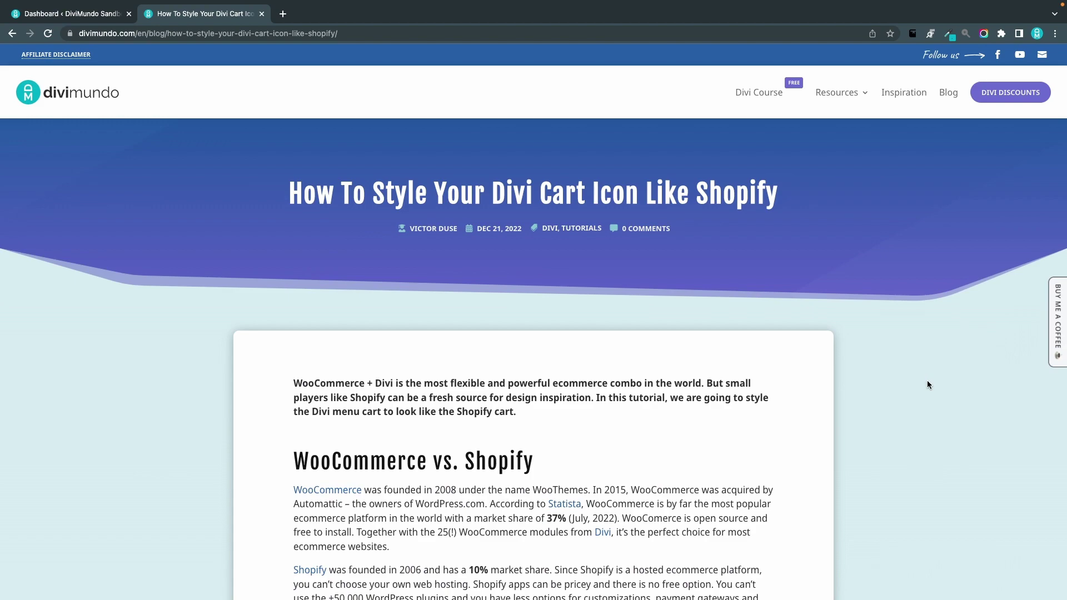
{"action": "scroll", "coordinate": [928, 380], "scroll_direction": "down", "scroll_amount": 10}
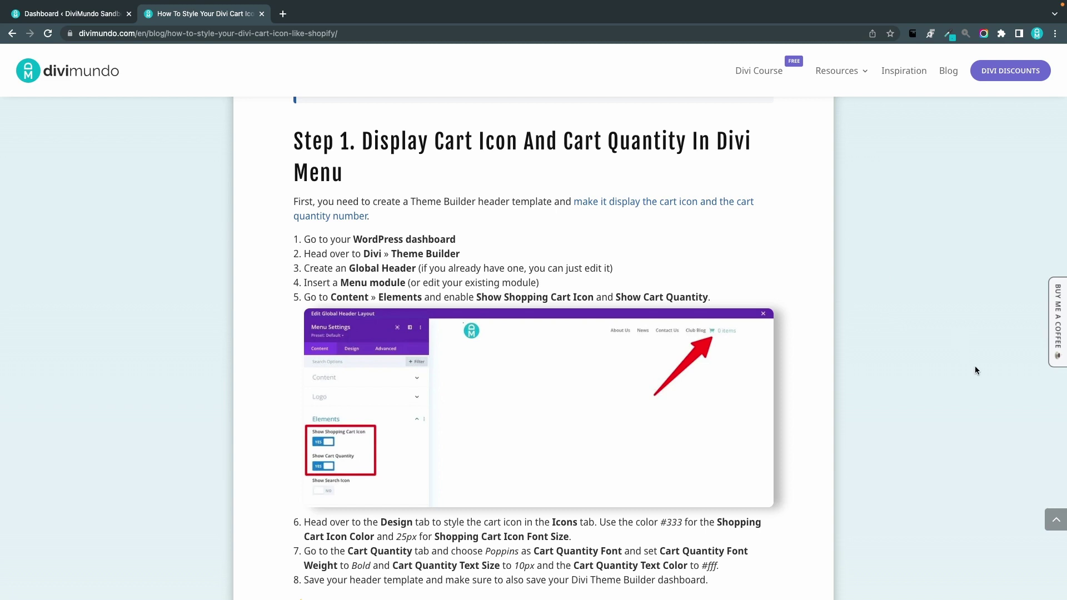
{"action": "scroll", "coordinate": [975, 367], "scroll_direction": "down", "scroll_amount": 2}
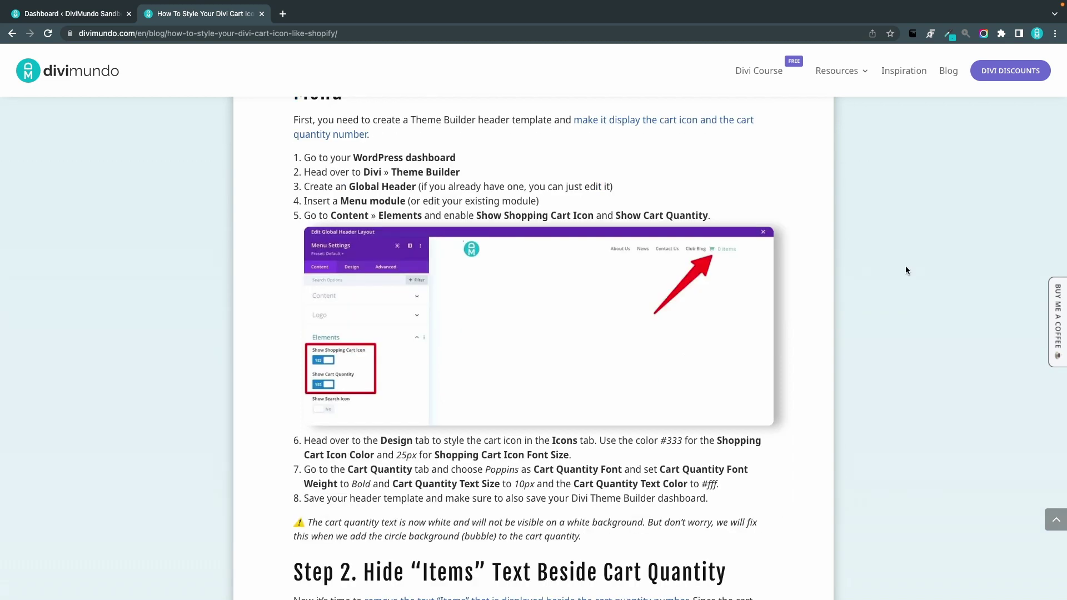
- From the sandbox dashboard, go to Divi » Theme Builder and open the Global Header's menu module settings
{"action": "left_click", "coordinate": [67, 15]}
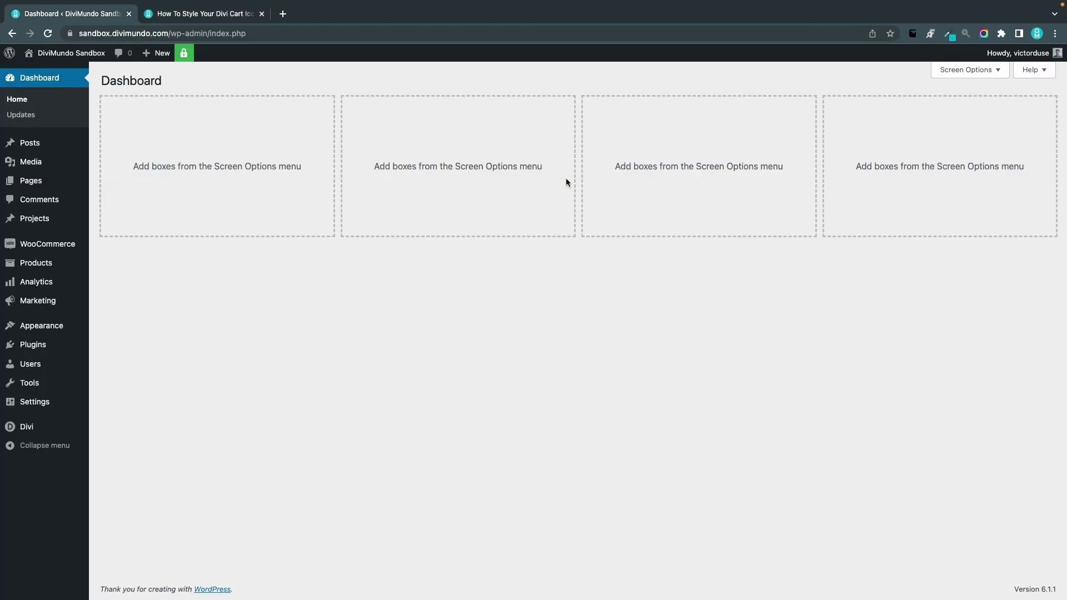
{"action": "mouse_move", "coordinate": [22, 426]}
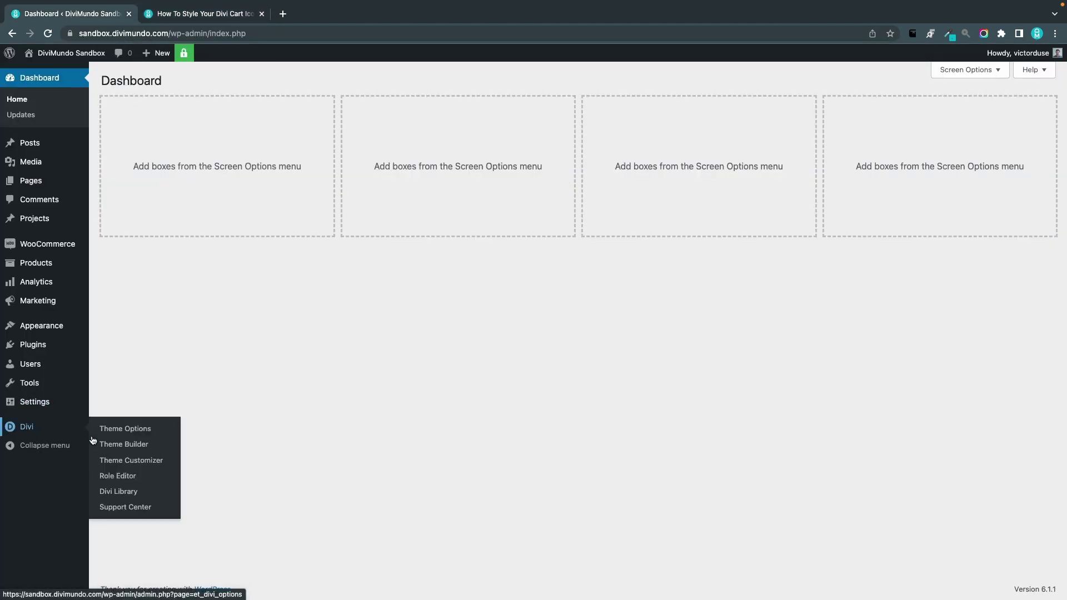
{"action": "left_click", "coordinate": [108, 443]}
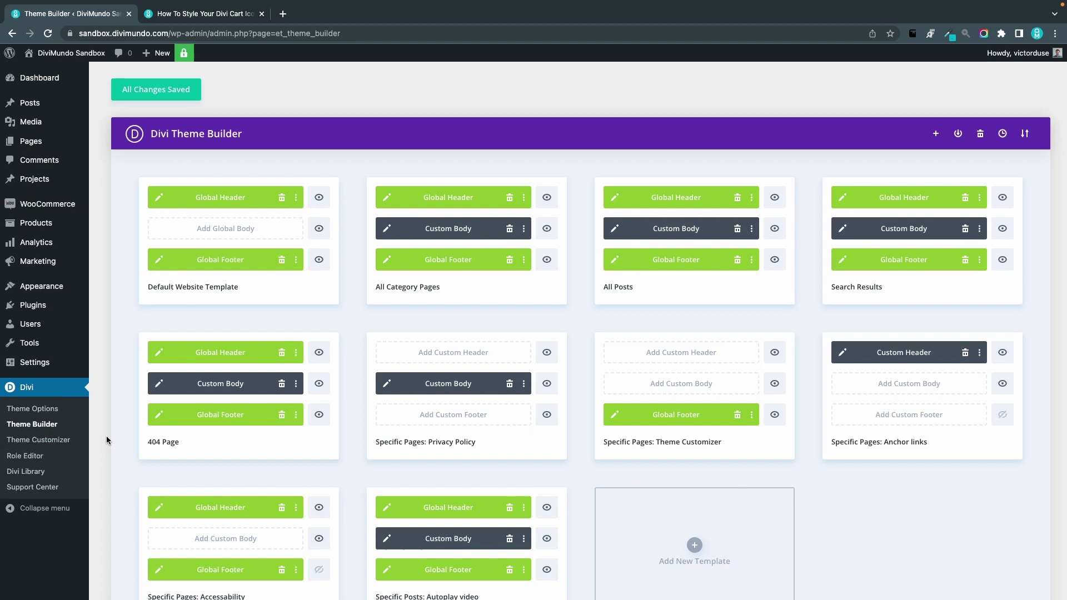
{"action": "left_click", "coordinate": [153, 199]}
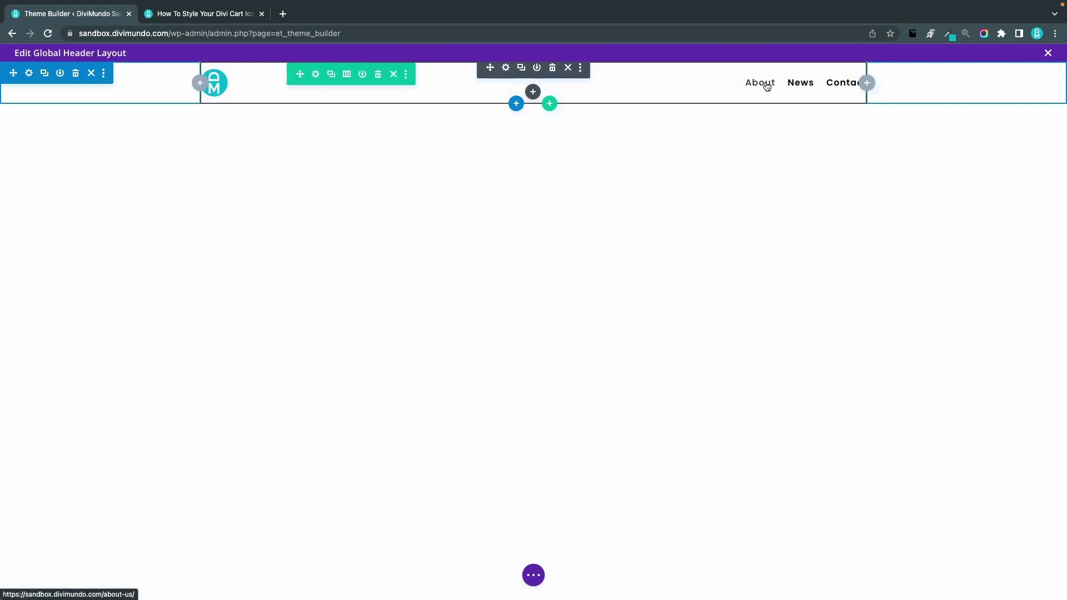
{"action": "left_click", "coordinate": [508, 70]}
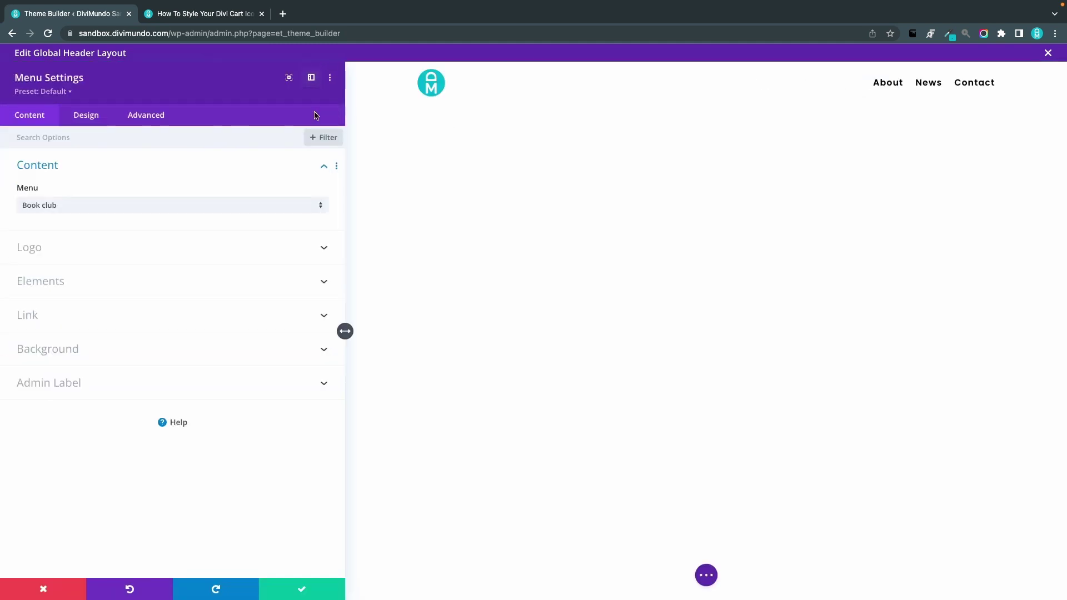
- Turn on Show Shopping Cart Icon and Show Cart Quantity in the menu's Elements settings
{"action": "left_click", "coordinate": [49, 286]}
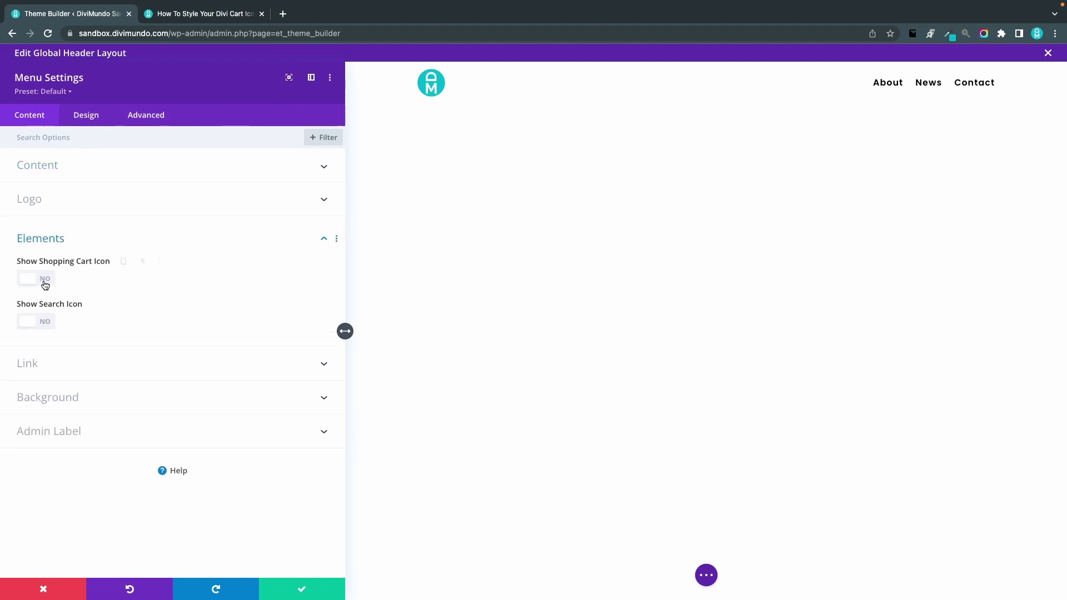
{"action": "left_click", "coordinate": [46, 284]}
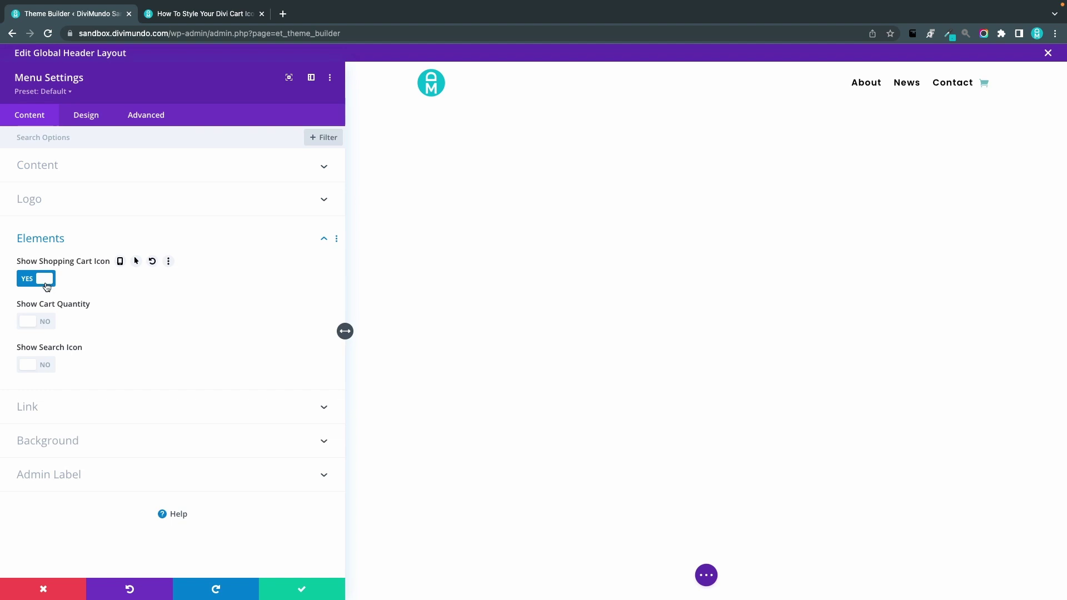
{"action": "left_click", "coordinate": [43, 323]}
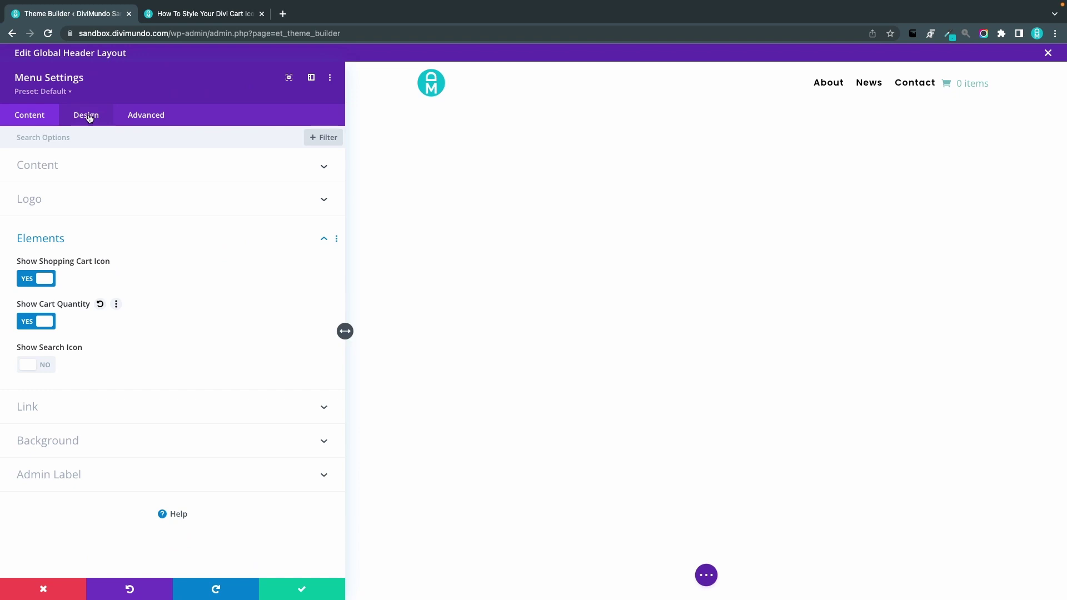
{"action": "left_click", "coordinate": [89, 118]}
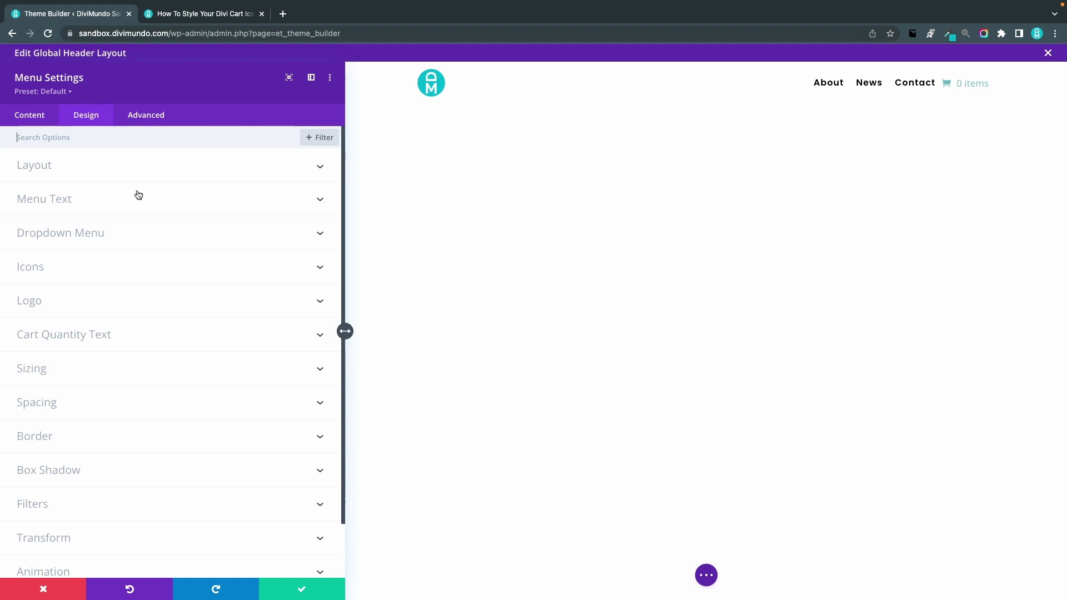
- Set the Shopping Cart Icon Color to #333333 and its font size to 25px
{"action": "left_click", "coordinate": [43, 270]}
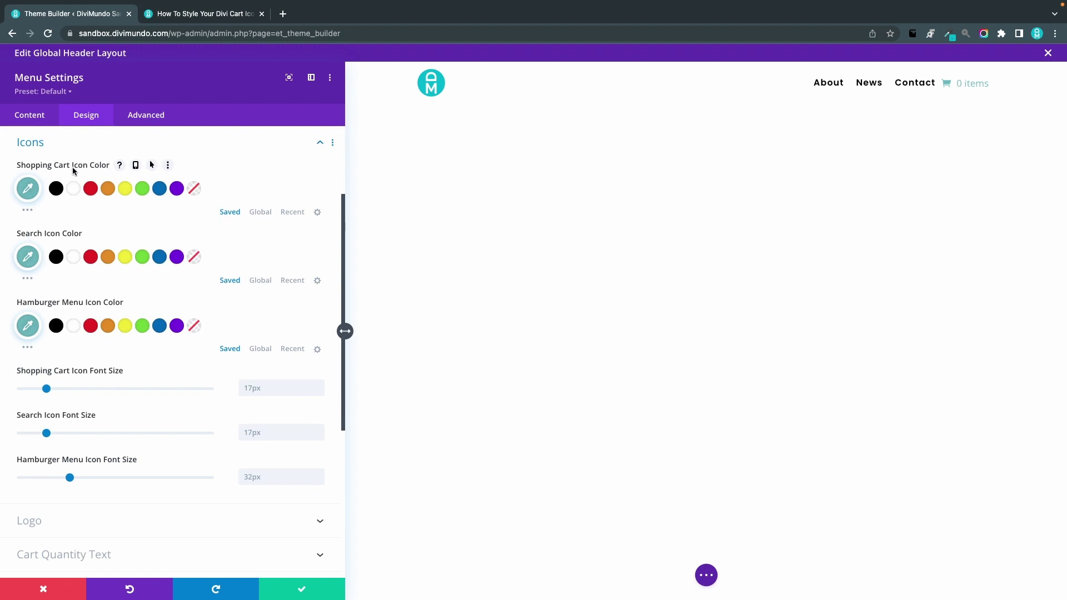
{"action": "left_click", "coordinate": [29, 190]}
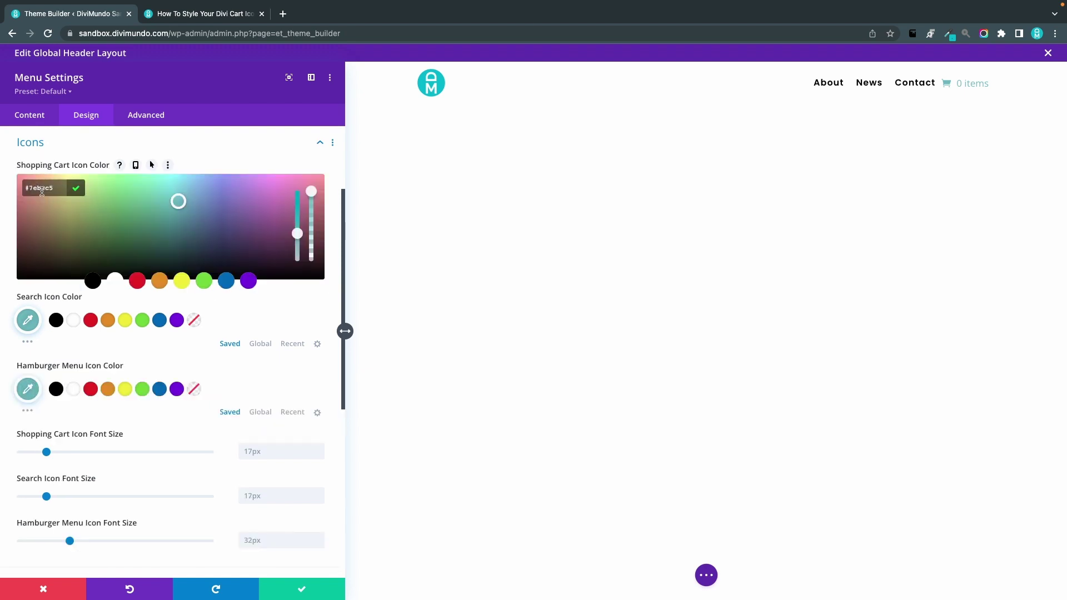
{"action": "type", "text": "#333333"}
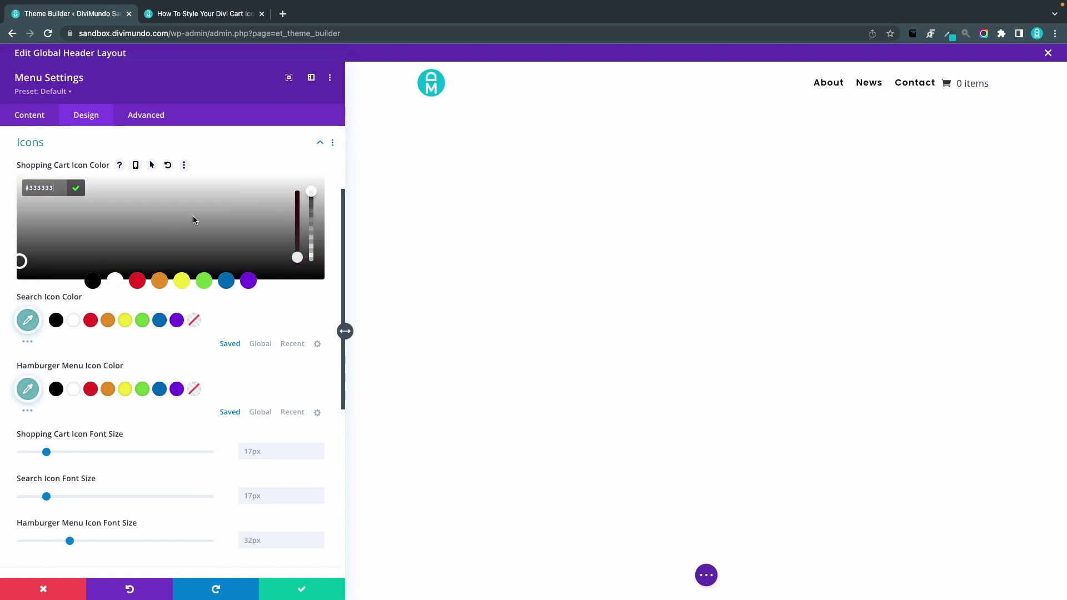
{"action": "left_click", "coordinate": [75, 188]}
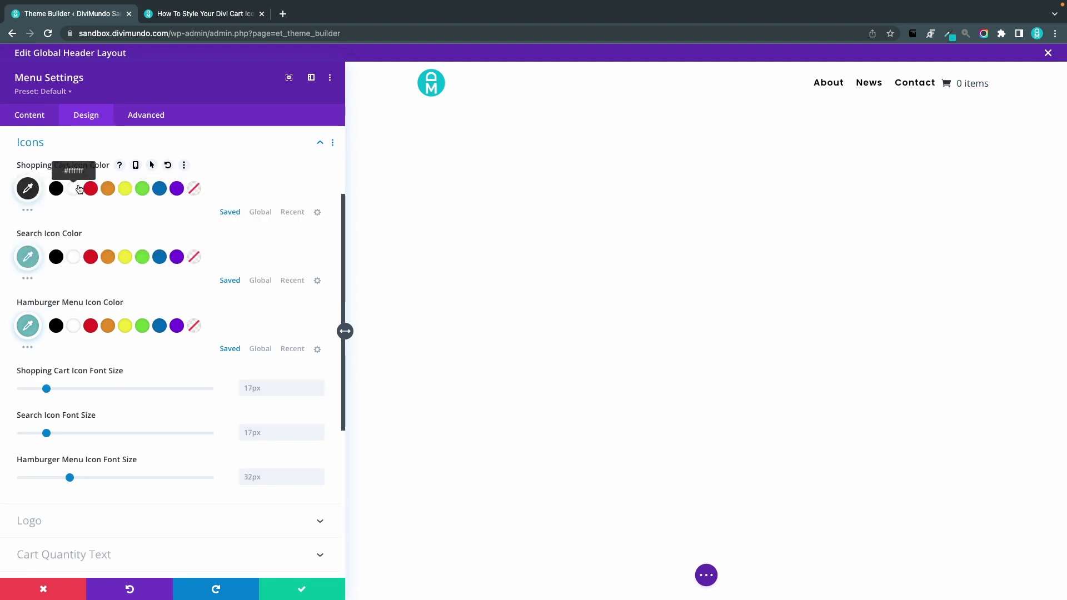
{"action": "scroll", "coordinate": [183, 305], "scroll_direction": "down", "scroll_amount": 1}
{"action": "scroll", "coordinate": [183, 304], "scroll_direction": "down", "scroll_amount": 1}
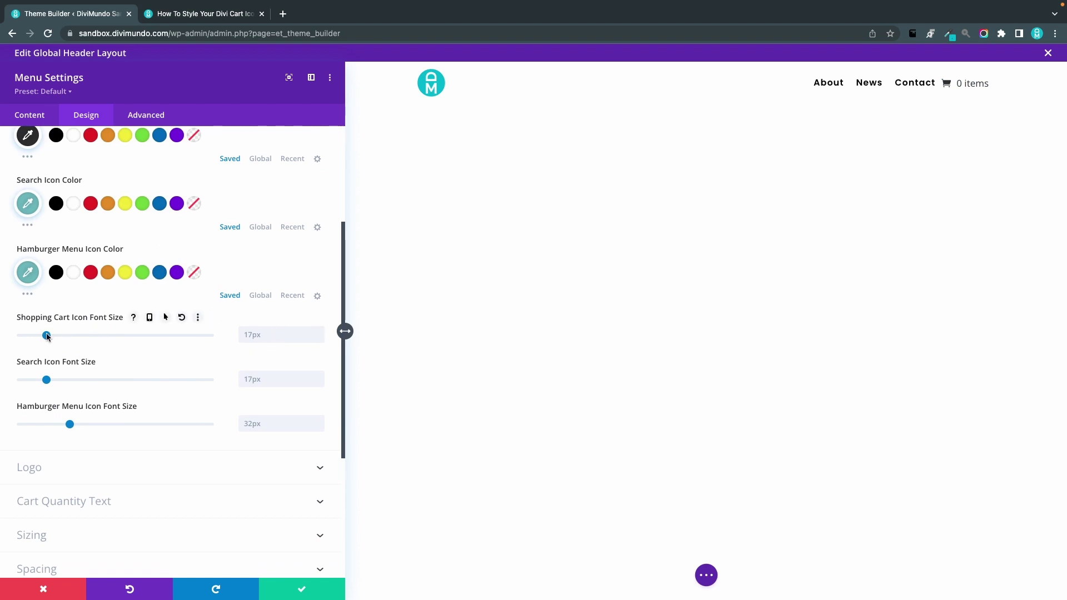
{"action": "left_click_drag", "start_coordinate": [48, 337], "coordinate": [58, 335]}
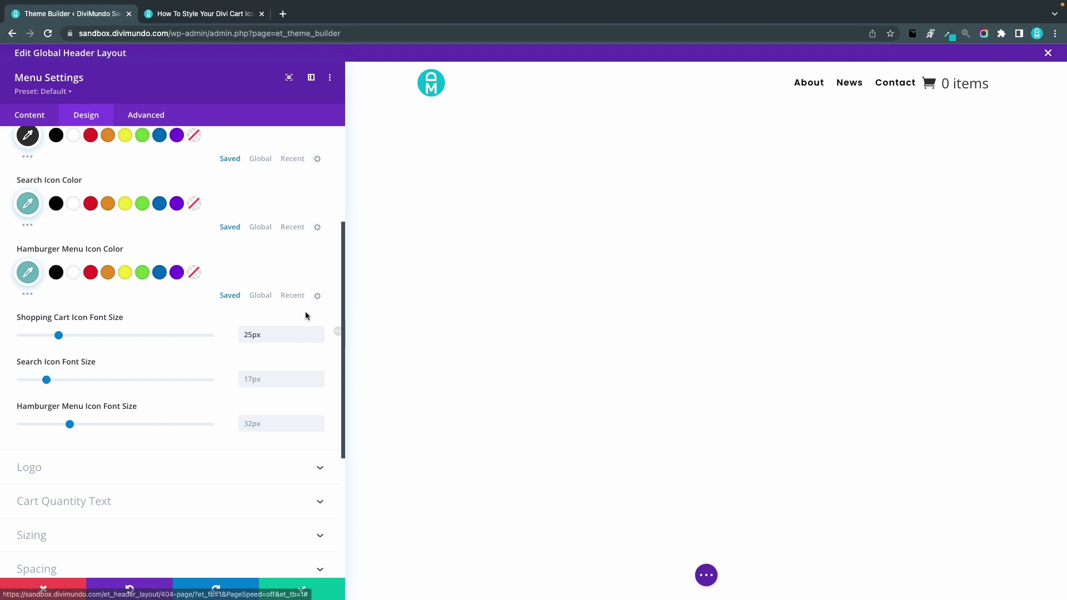
- Set the Cart Quantity Text font to Poppins with Bold weight
{"action": "scroll", "coordinate": [187, 363], "scroll_direction": "down", "scroll_amount": 3}
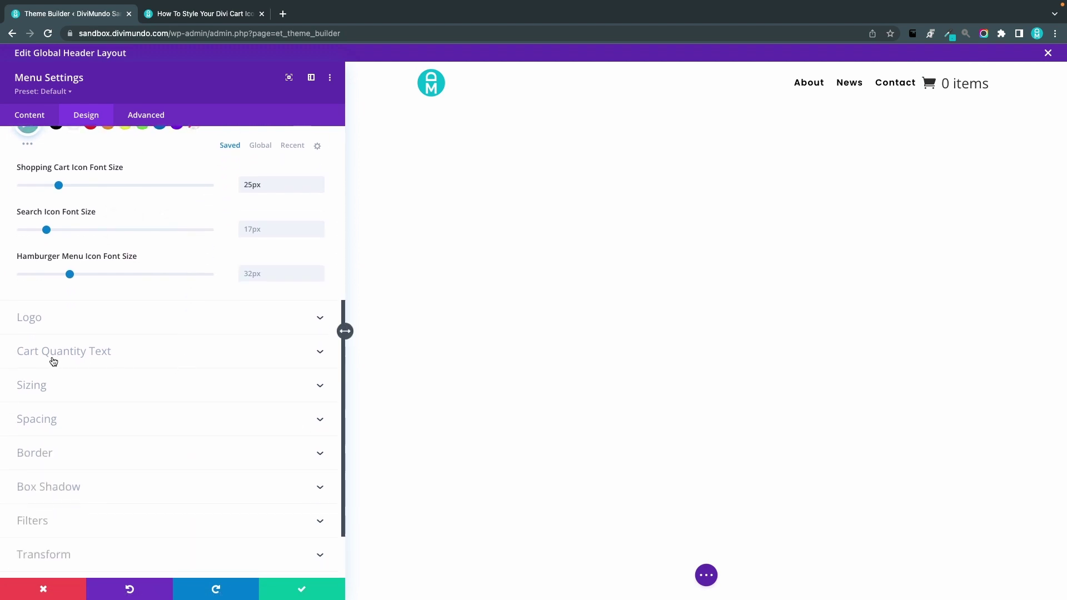
{"action": "left_click", "coordinate": [125, 355]}
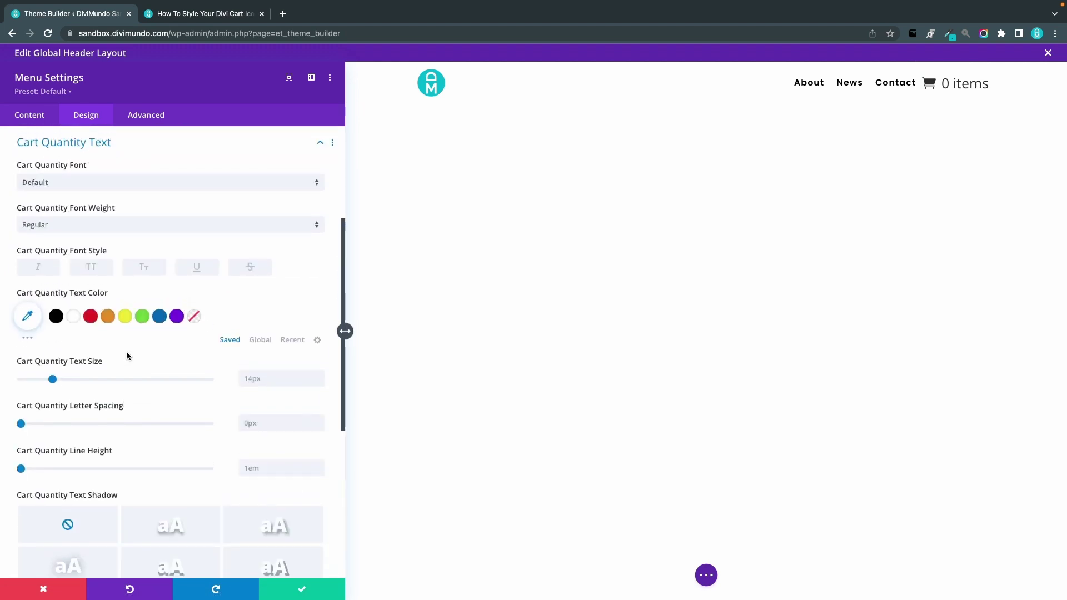
{"action": "scroll", "coordinate": [133, 356], "scroll_direction": "down", "scroll_amount": 2}
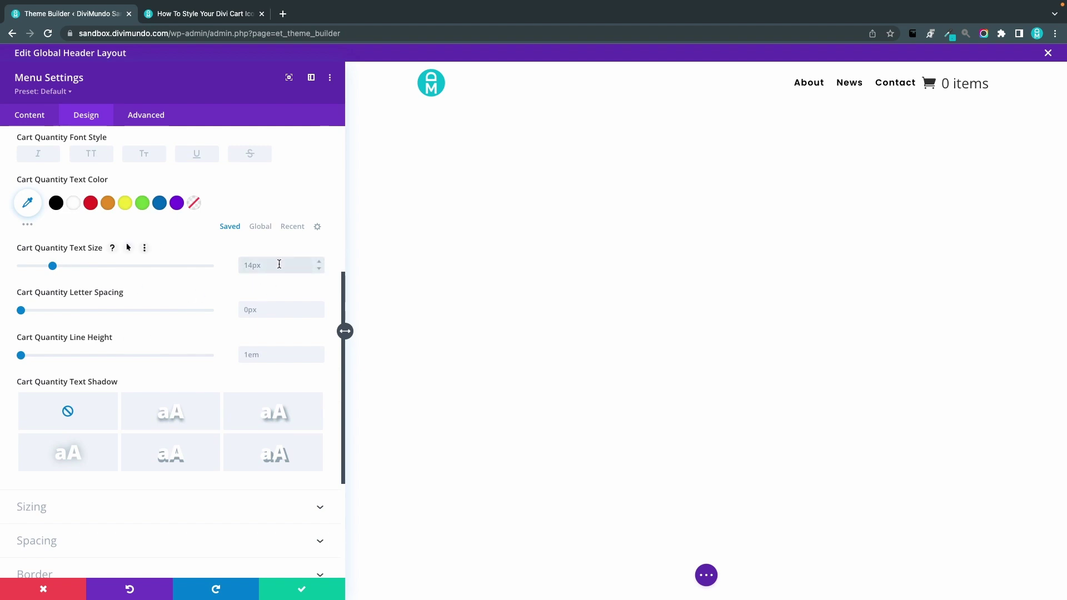
{"action": "type", "text": "px"}
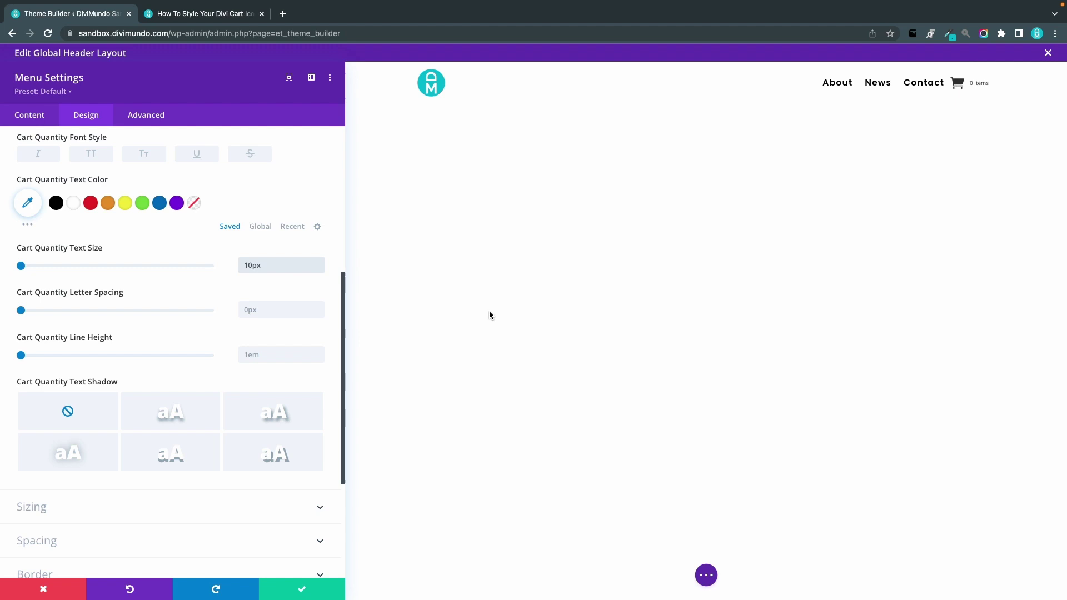
{"action": "scroll", "coordinate": [100, 287], "scroll_direction": "up", "scroll_amount": 3}
{"action": "scroll", "coordinate": [97, 281], "scroll_direction": "up", "scroll_amount": 2}
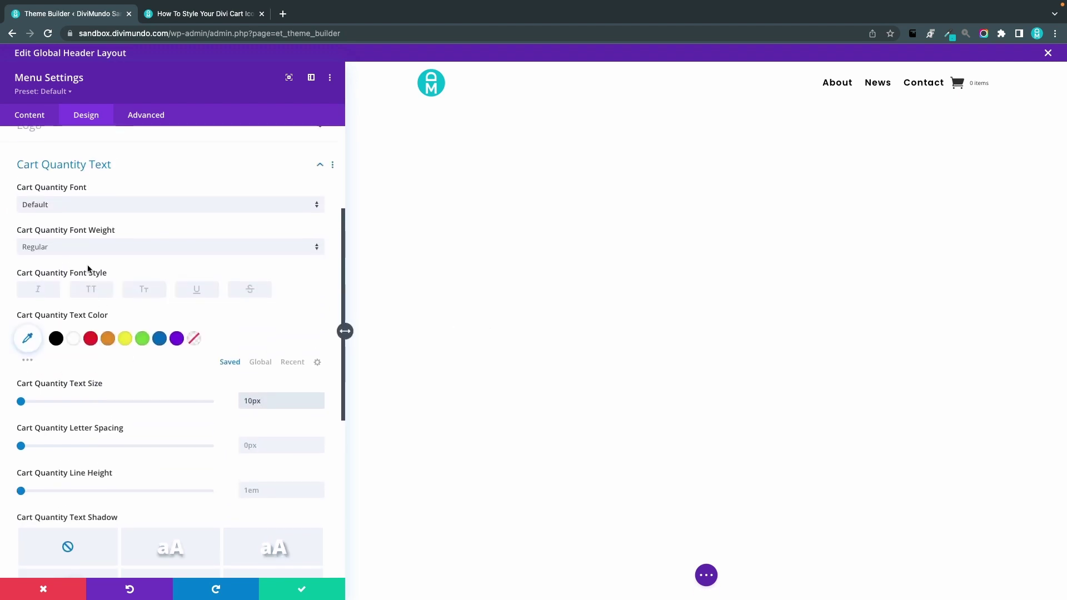
{"action": "left_click", "coordinate": [75, 207]}
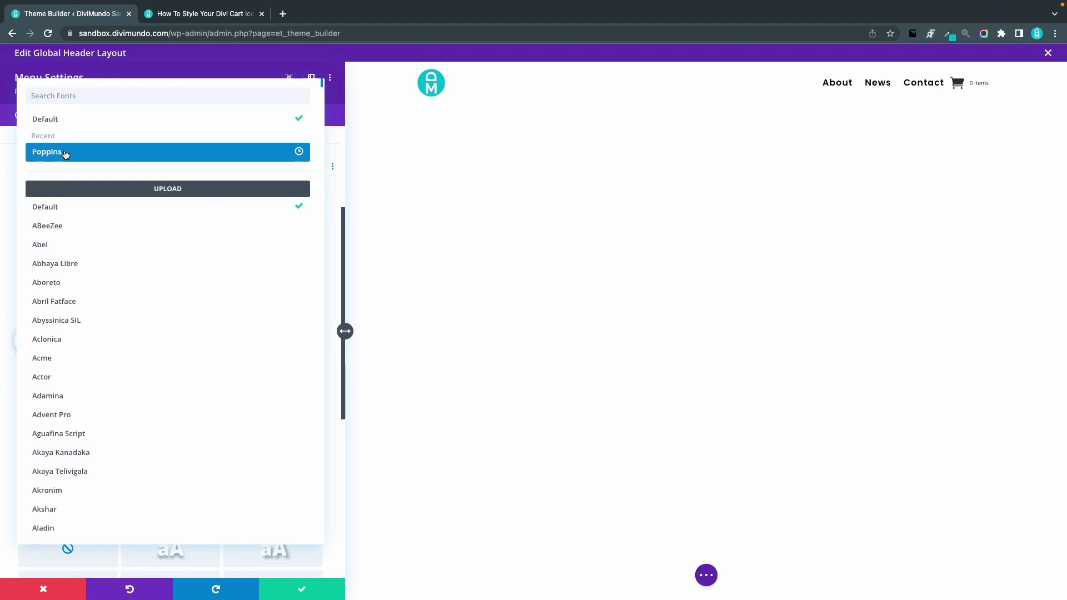
{"action": "left_click", "coordinate": [65, 154]}
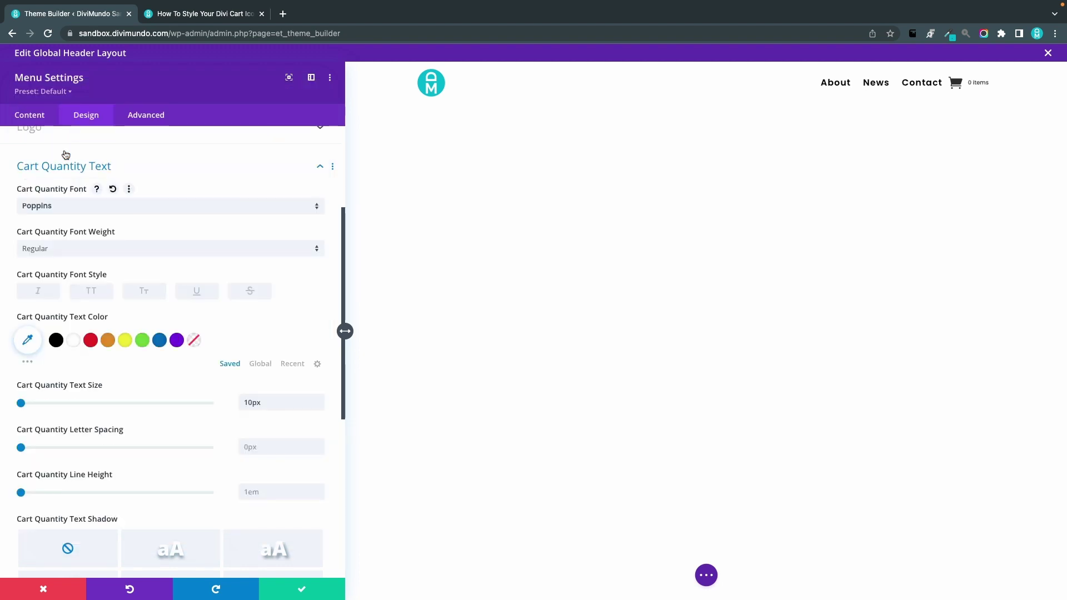
{"action": "left_click", "coordinate": [54, 248]}
{"action": "left_click", "coordinate": [82, 369]}
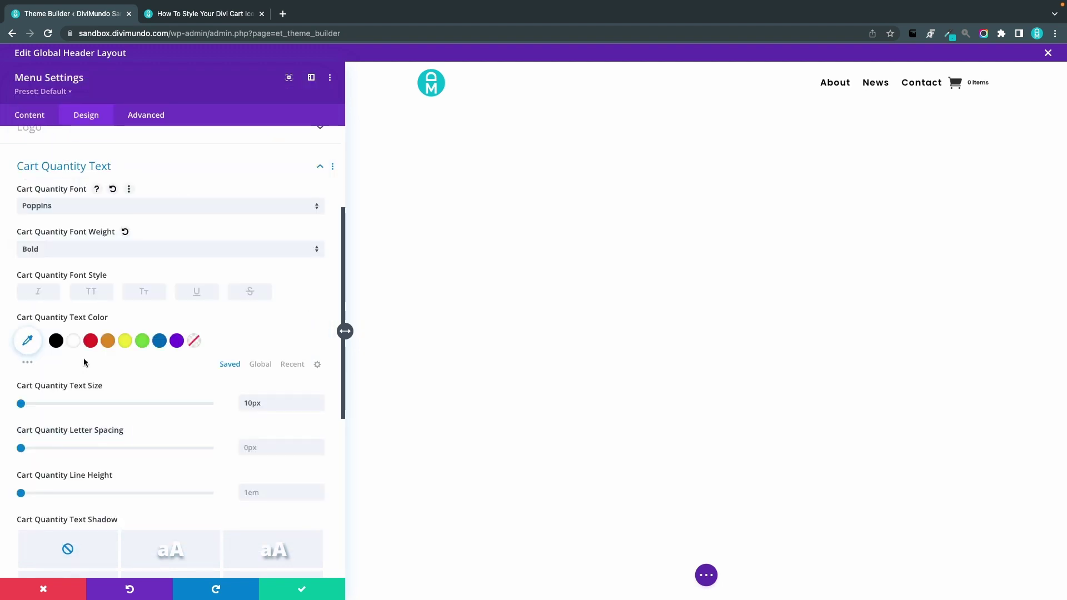
- Make the cart quantity text white and save the menu settings
{"action": "scroll", "coordinate": [183, 420], "scroll_direction": "down", "scroll_amount": 3}
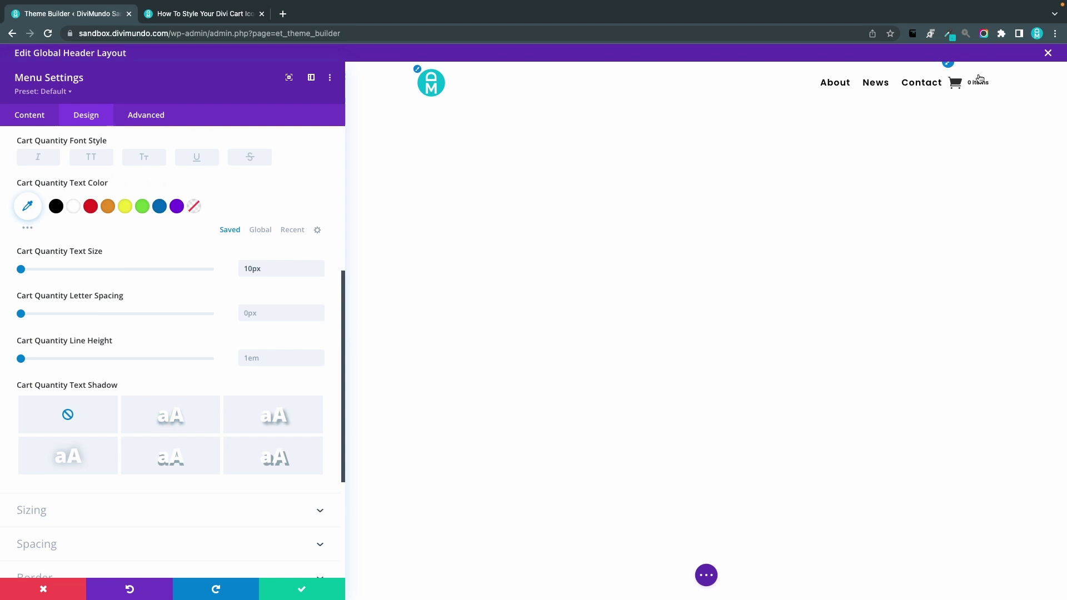
{"action": "left_click", "coordinate": [76, 207]}
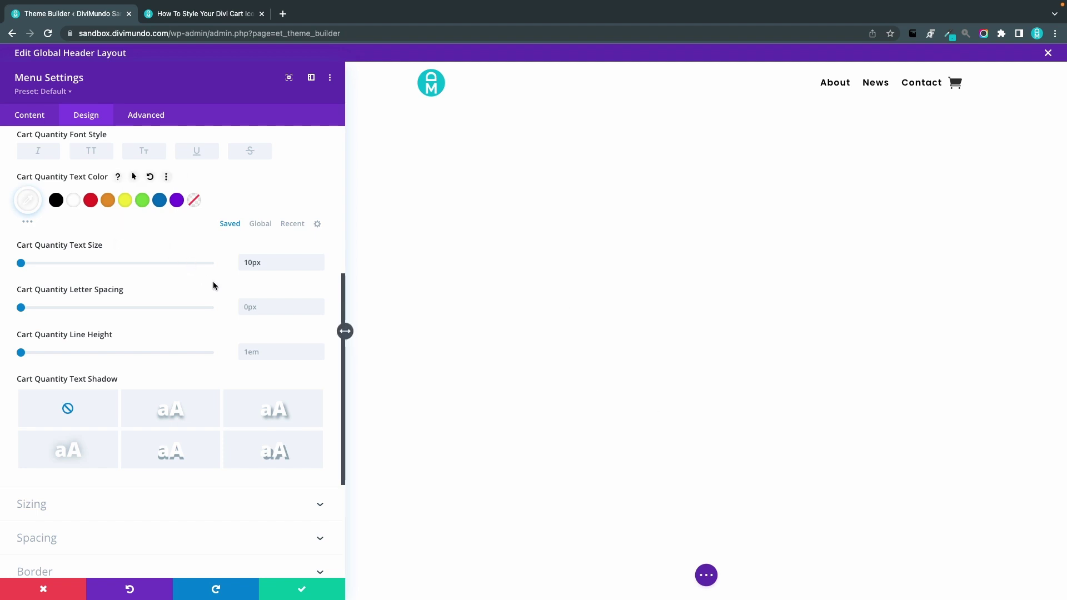
{"action": "left_click", "coordinate": [308, 595]}
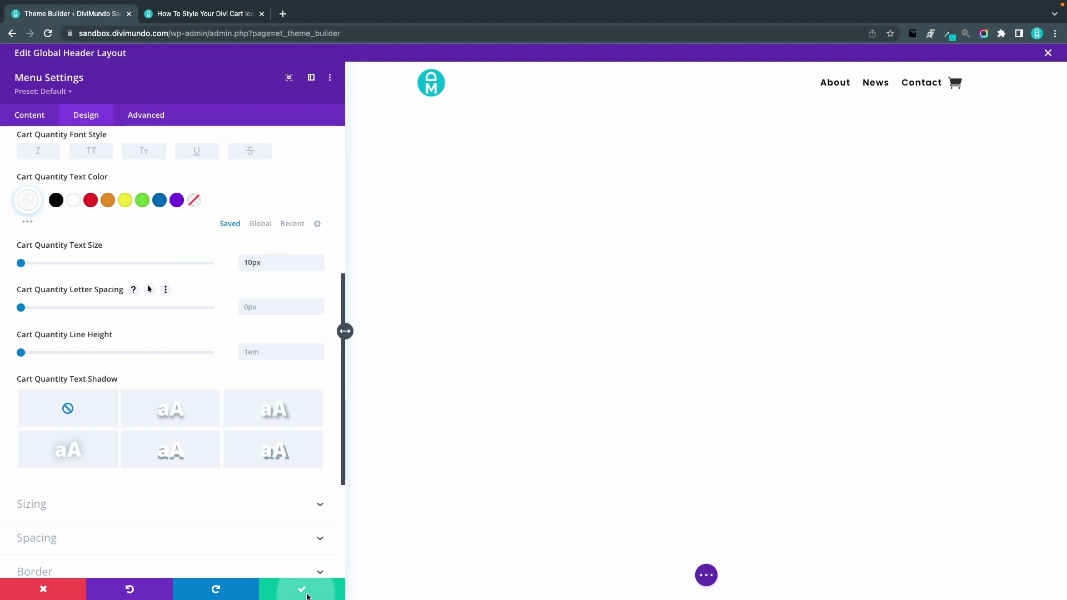
- Save and exit the Global Header layout, then load the sandbox.divimundo.com home page
{"action": "left_click", "coordinate": [1048, 54]}
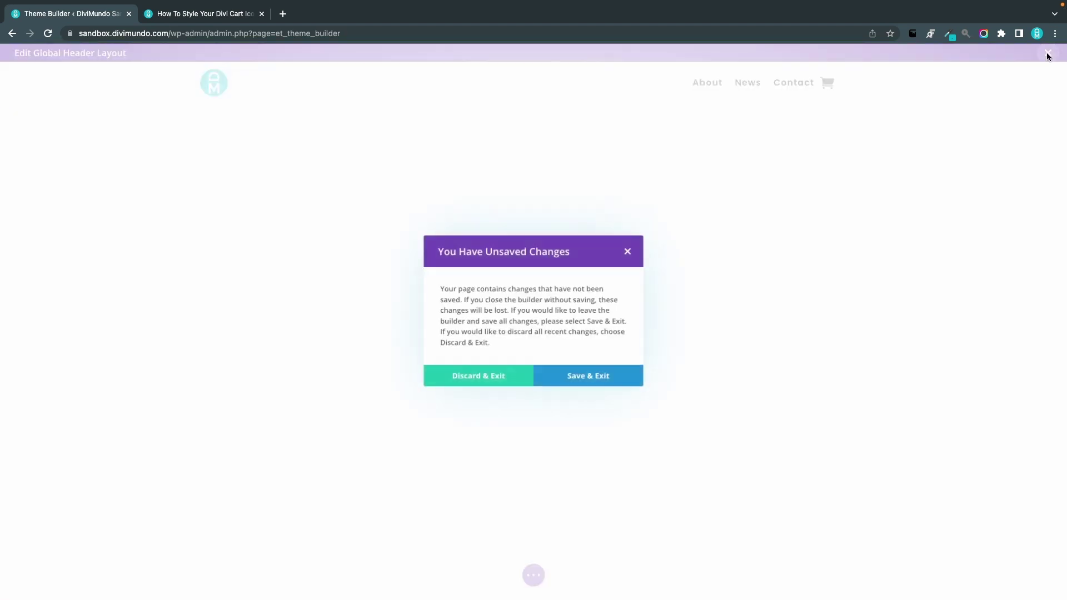
{"action": "left_click", "coordinate": [612, 378]}
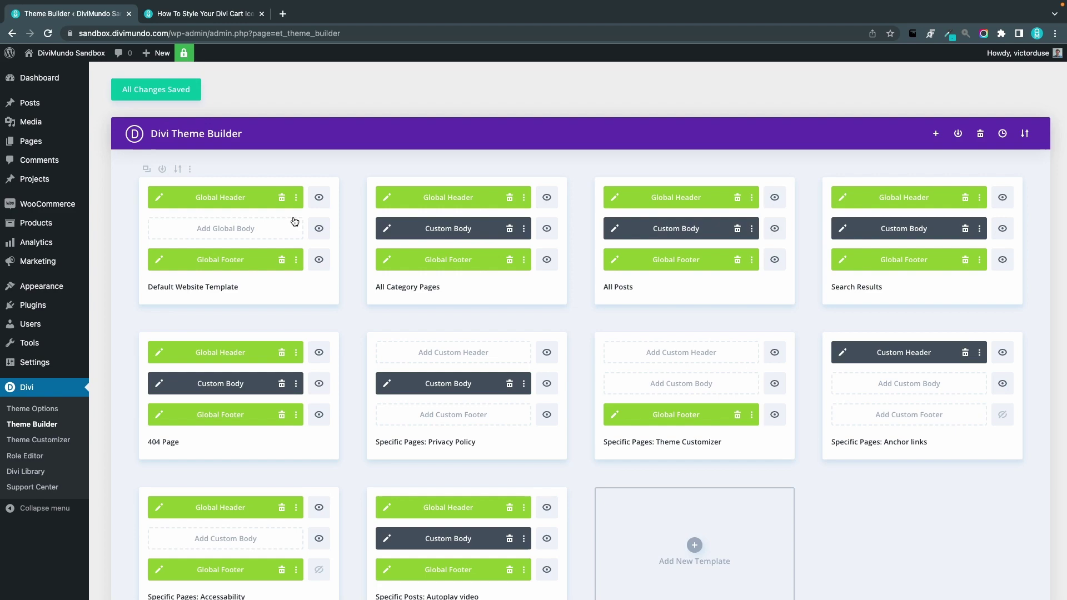
{"action": "left_click", "coordinate": [182, 13]}
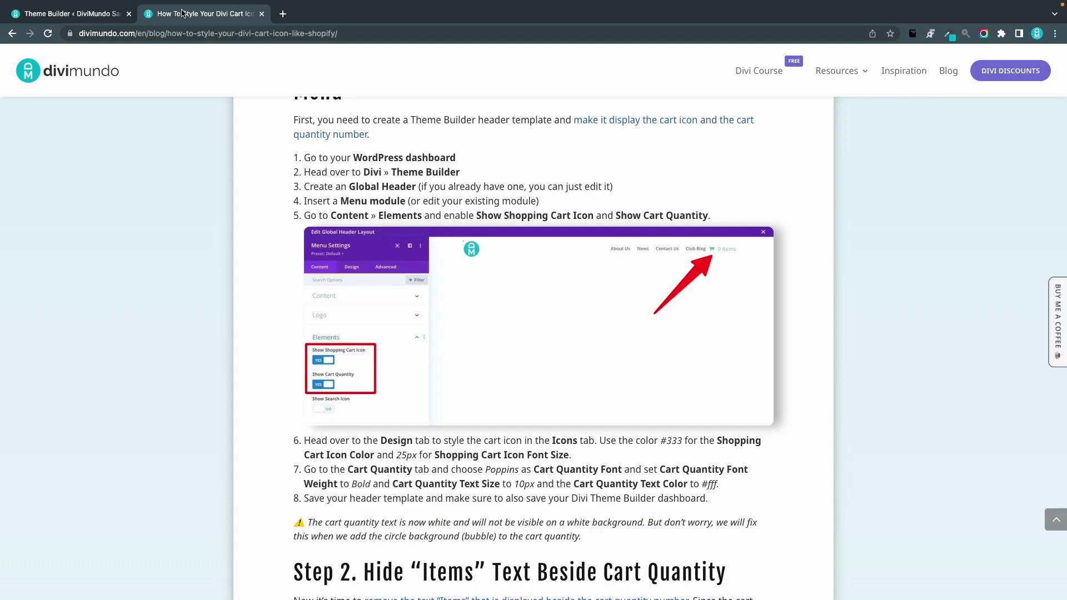
{"action": "left_click", "coordinate": [119, 14]}
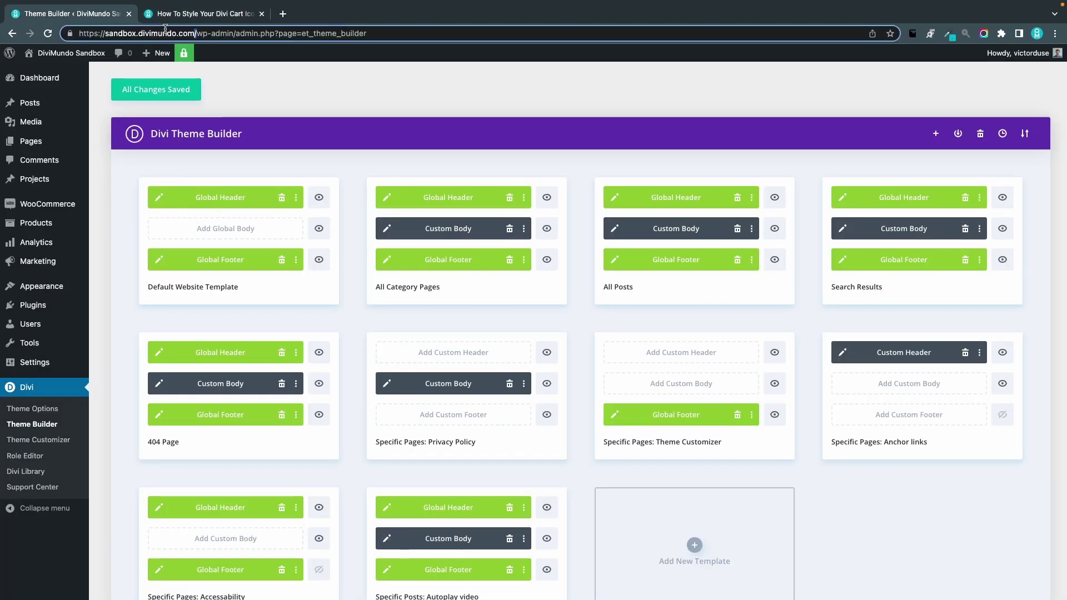
{"action": "left_click_drag", "start_coordinate": [195, 33], "coordinate": [615, 42]}
{"action": "key", "text": "BackSpace"}
{"action": "key", "text": "Return"}
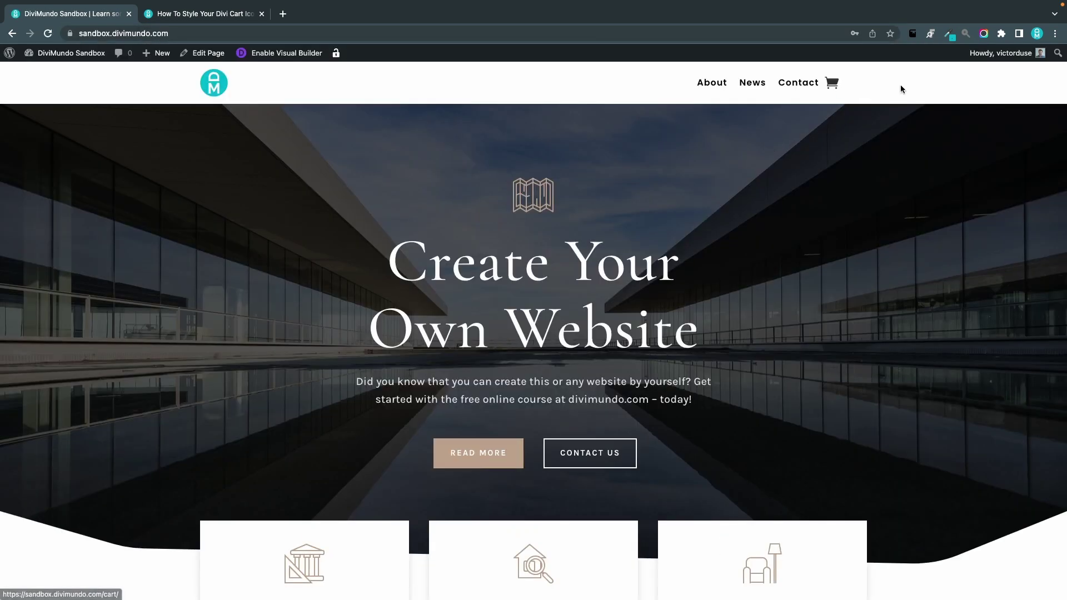
- Highlight the hidden white text beside the cart, then scroll the tutorial to Step 2 on hiding 'Items'
{"action": "double_click", "coordinate": [843, 83]}
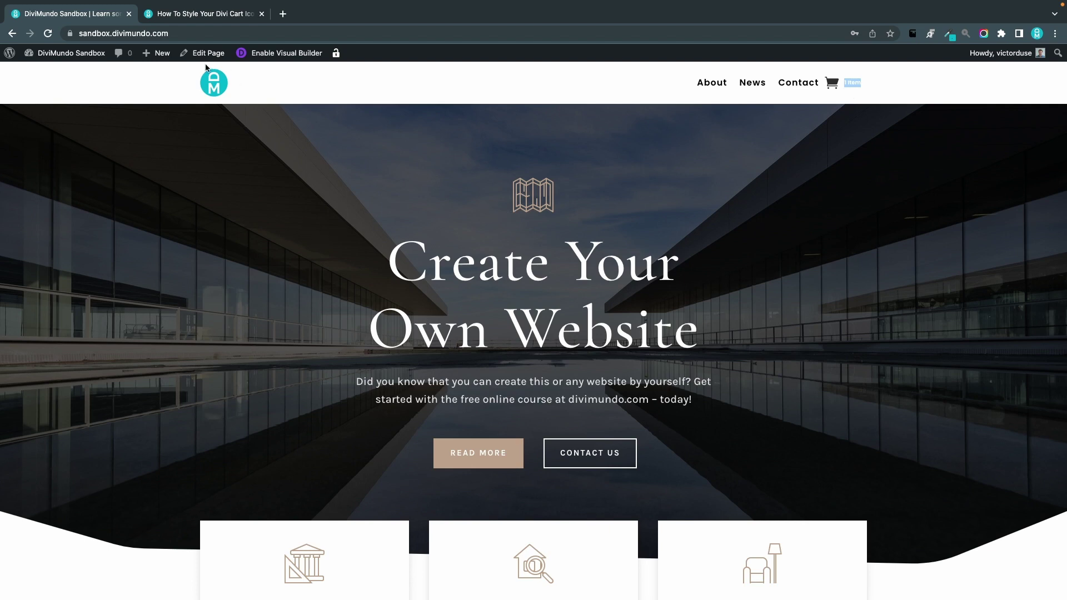
{"action": "left_click", "coordinate": [207, 14]}
{"action": "scroll", "coordinate": [482, 435], "scroll_direction": "down", "scroll_amount": 5}
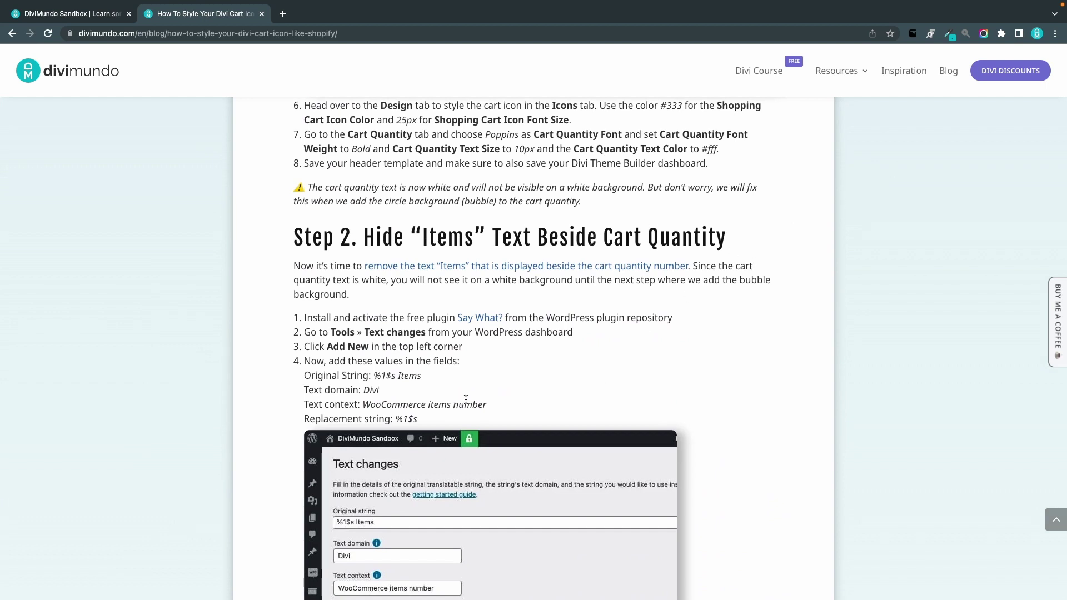
- Scroll past the Say What? instructions and open the sandbox's WordPress Dashboard from the admin bar
{"action": "scroll", "coordinate": [499, 398], "scroll_direction": "down", "scroll_amount": 1}
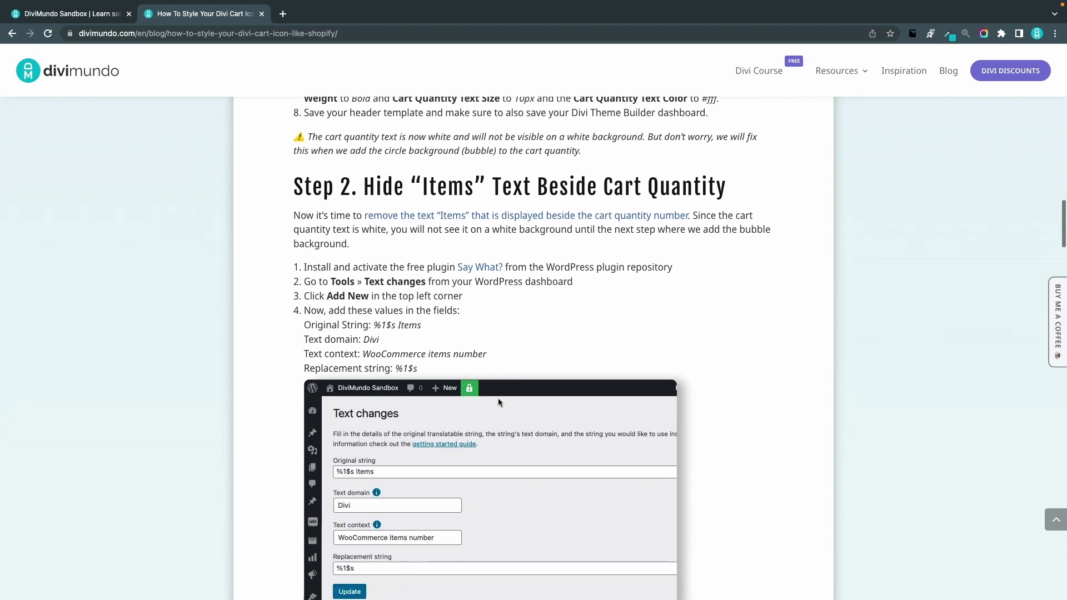
{"action": "left_click", "coordinate": [77, 11]}
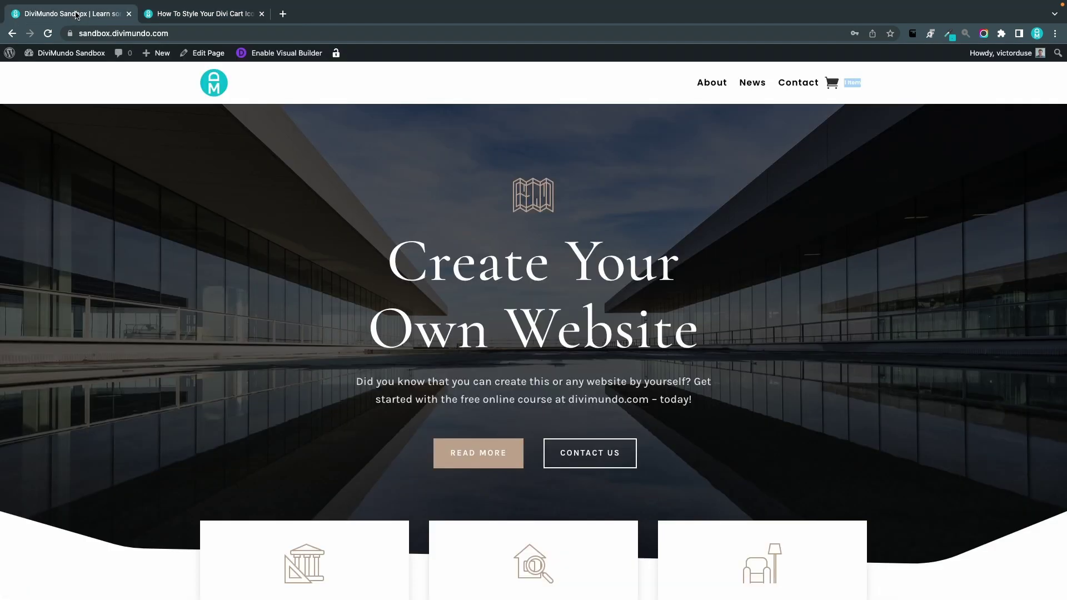
{"action": "left_click", "coordinate": [70, 53]}
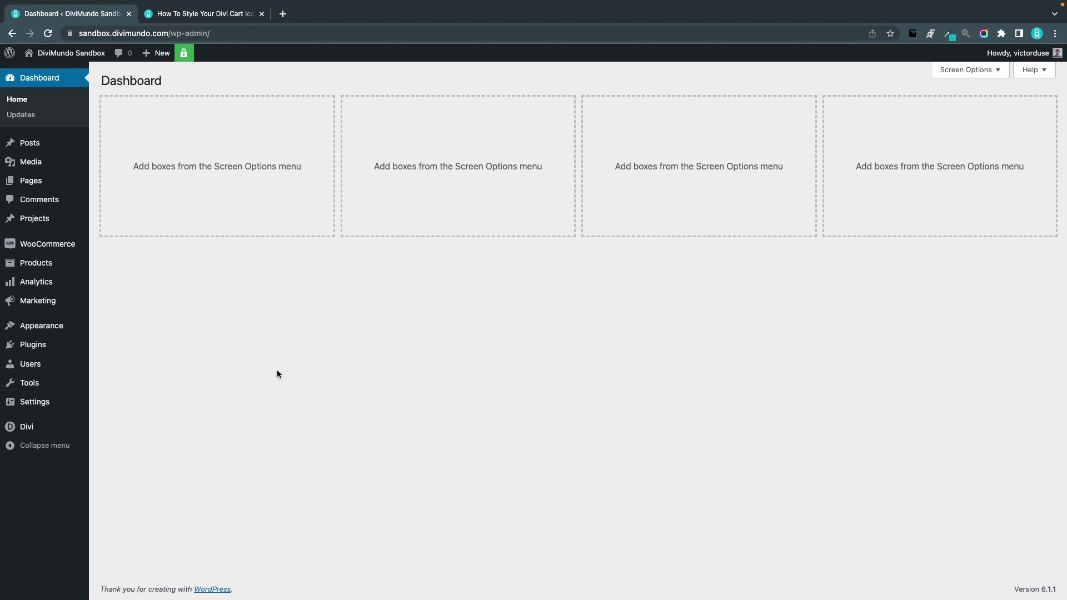
{"action": "mouse_move", "coordinate": [26, 349]}
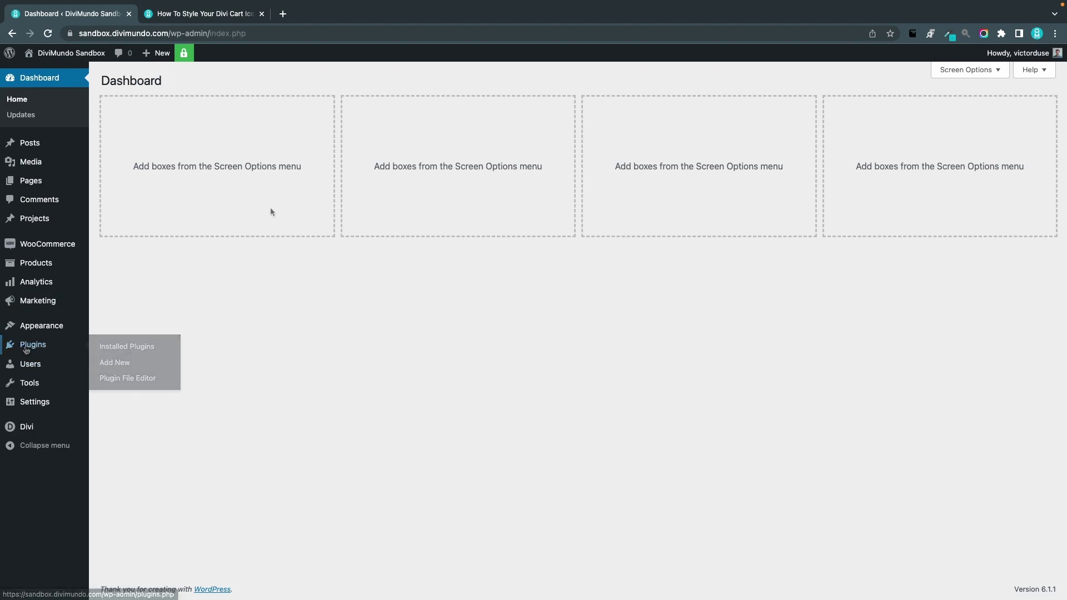
- Search the plugin directory for 'say what', then install and activate Say what?
{"action": "left_click", "coordinate": [122, 364]}
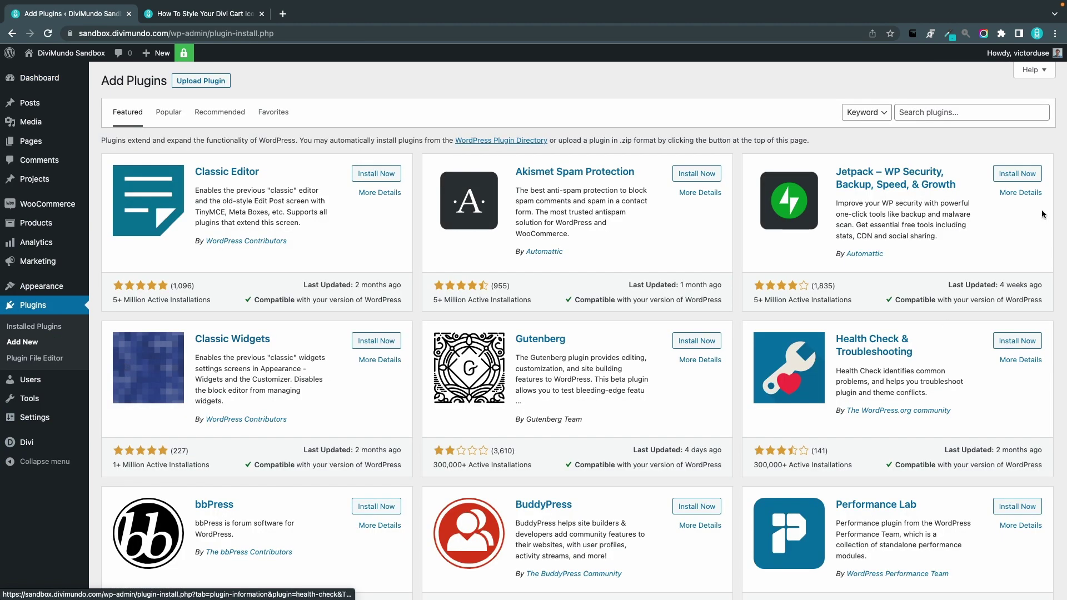
{"action": "left_click", "coordinate": [950, 110]}
{"action": "type", "text": "say what"}
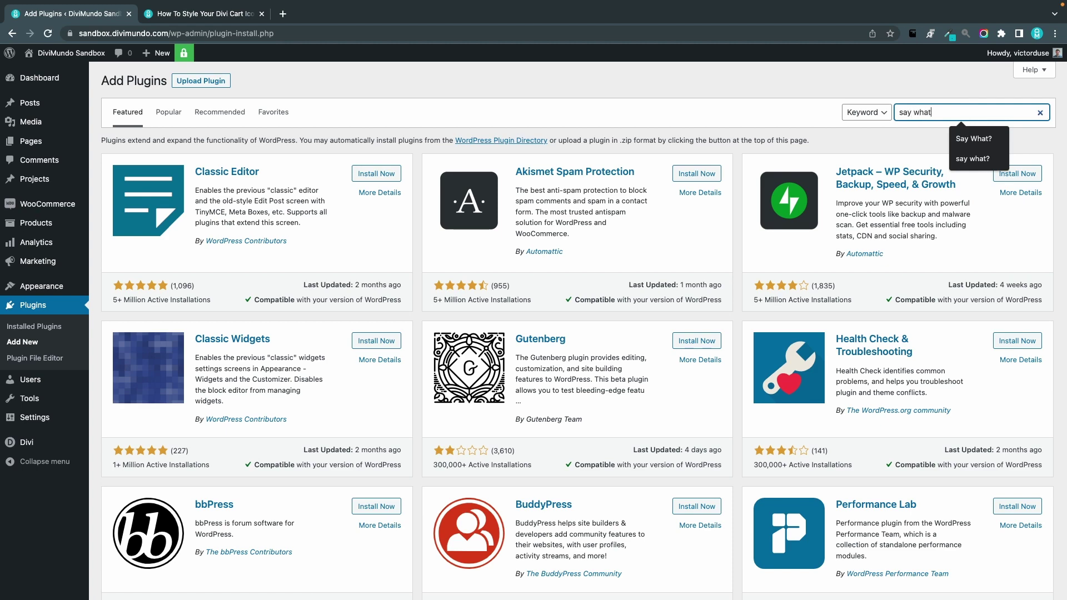
{"action": "key", "text": "Return"}
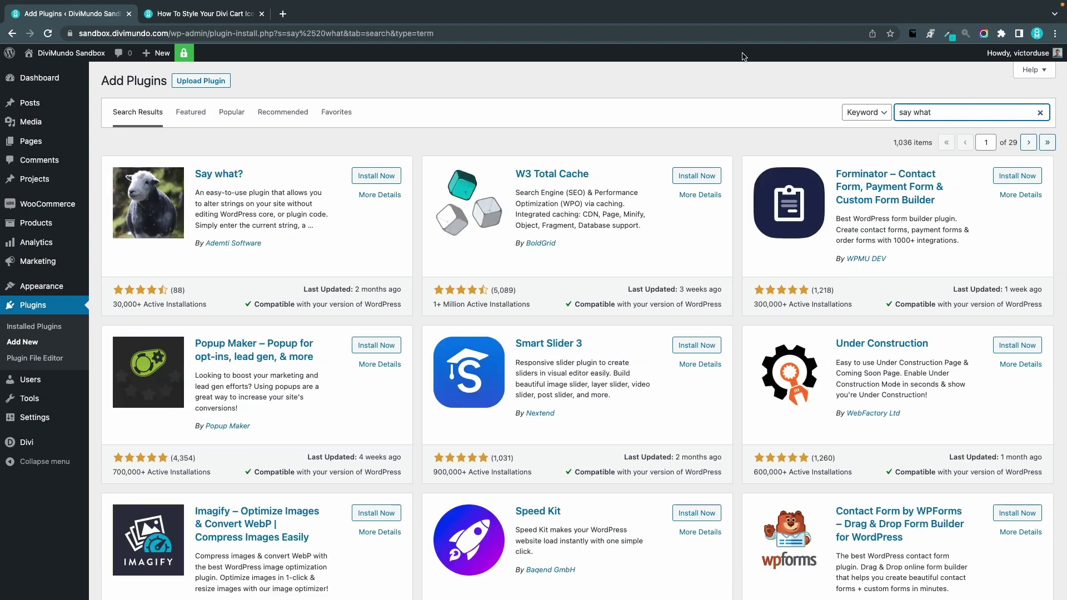
{"action": "left_click", "coordinate": [391, 176]}
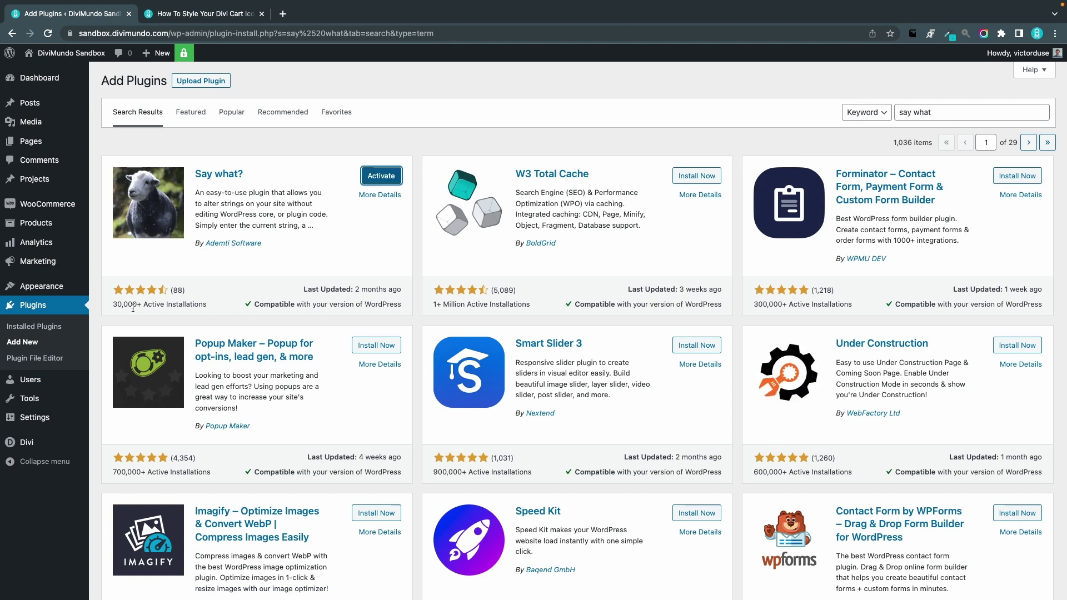
{"action": "left_click", "coordinate": [382, 185]}
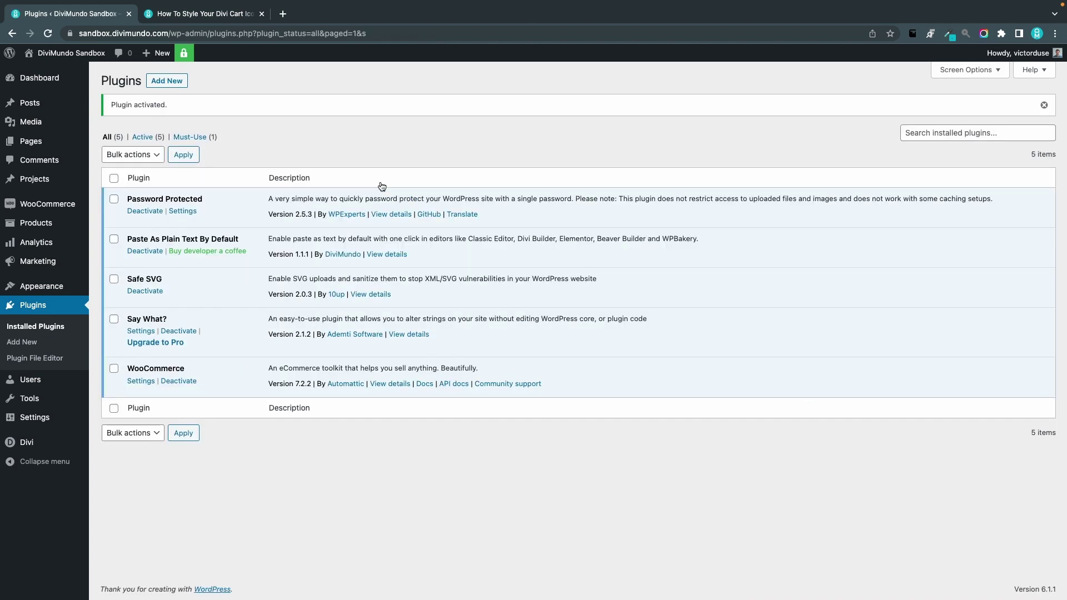
- Start a new text change in Tools › Text changes with original string '%1$s Items'
{"action": "mouse_move", "coordinate": [68, 399]}
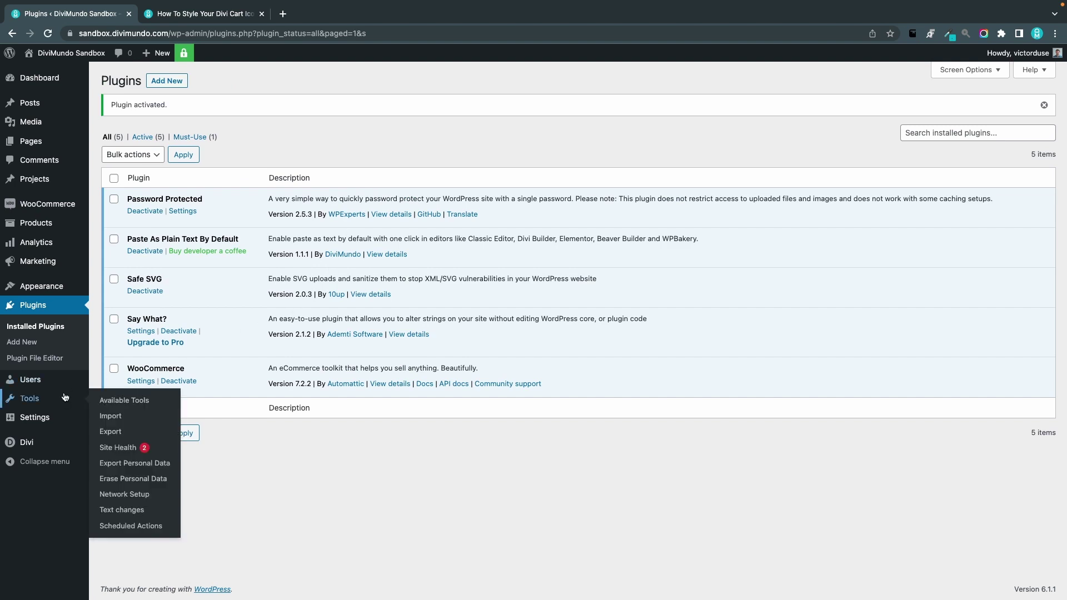
{"action": "left_click", "coordinate": [125, 512]}
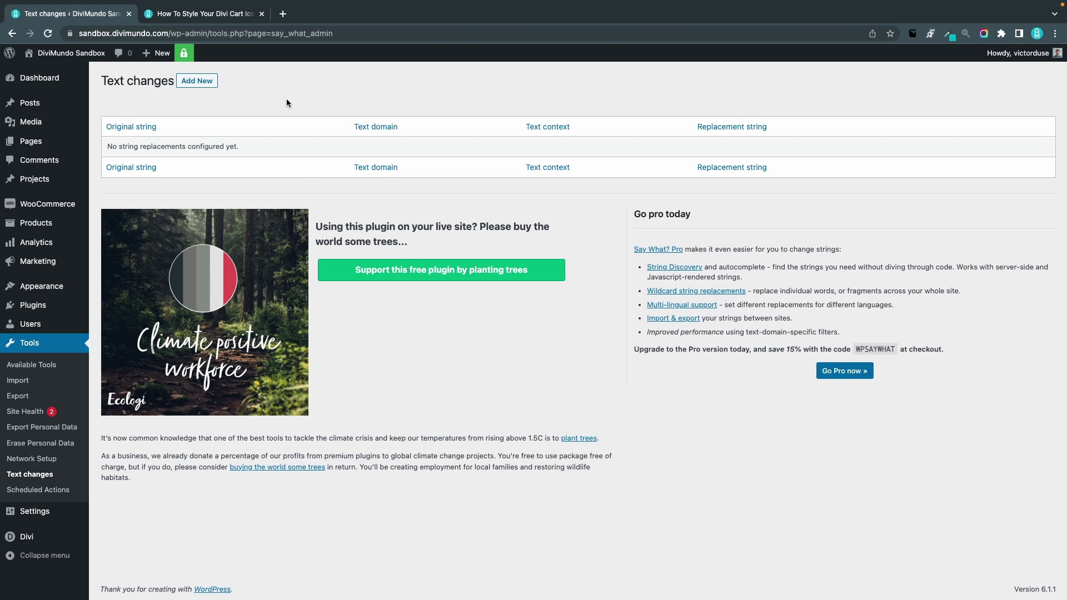
{"action": "left_click", "coordinate": [195, 83]}
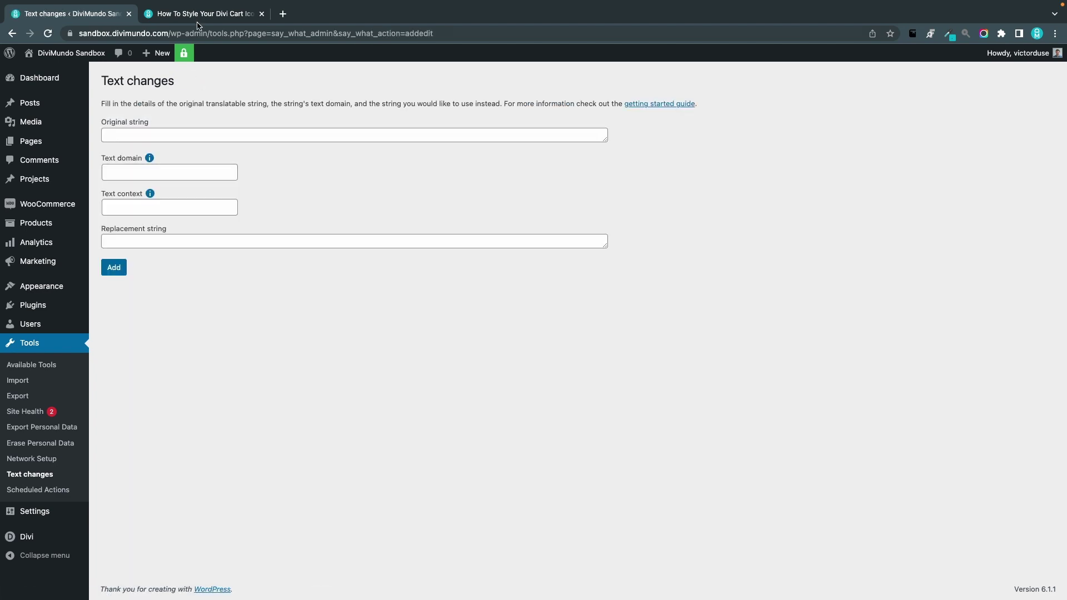
{"action": "left_click", "coordinate": [198, 20]}
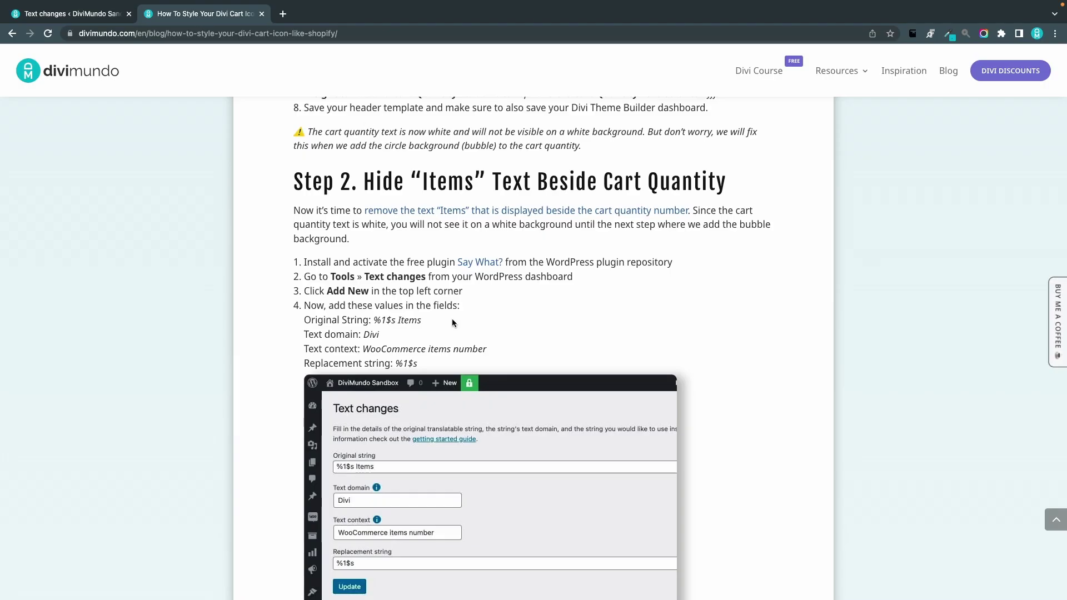
{"action": "scroll", "coordinate": [452, 319], "scroll_direction": "down", "scroll_amount": 2}
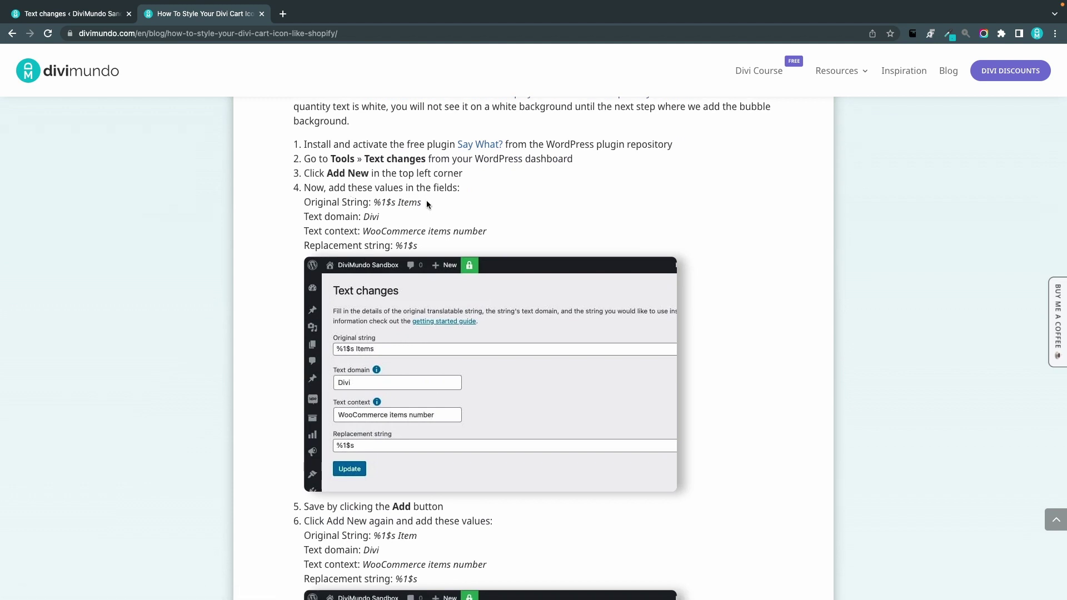
{"action": "left_click_drag", "start_coordinate": [425, 201], "coordinate": [374, 200]}
{"action": "key", "text": "super+c"}
{"action": "left_click", "coordinate": [81, 19]}
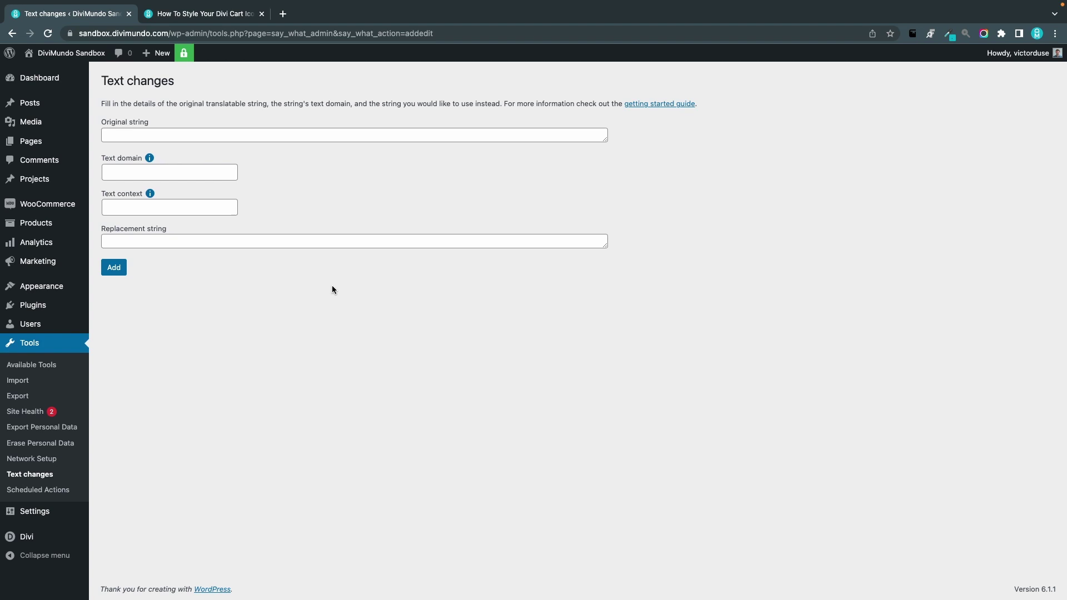
{"action": "left_click", "coordinate": [191, 136]}
{"action": "key", "text": "super+v"}
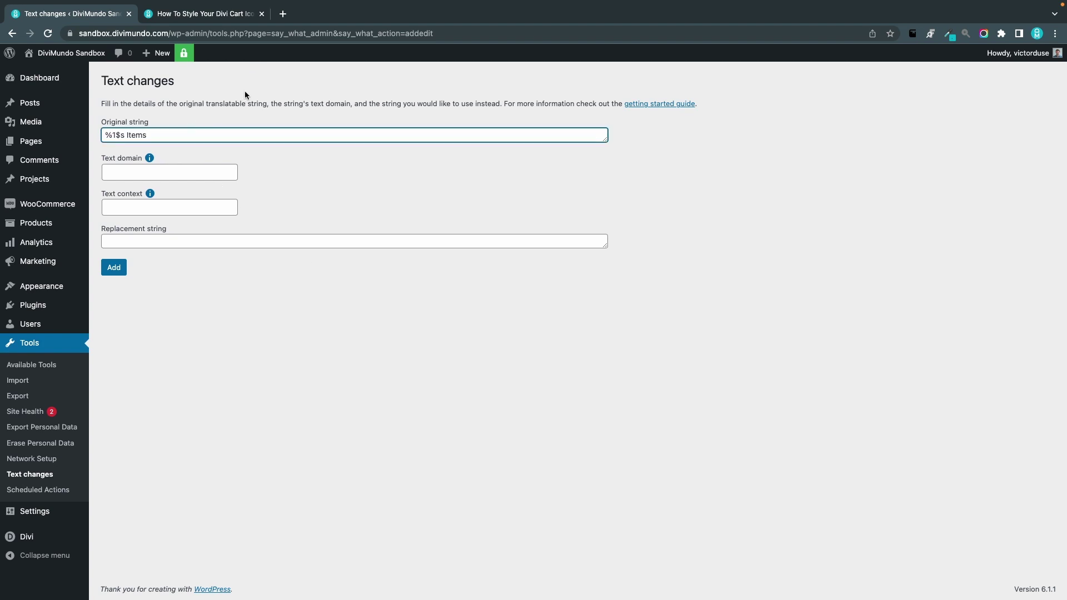
- Set the text domain to 'Divi' and the text context to 'WooCommerce items number'
{"action": "left_click", "coordinate": [200, 13]}
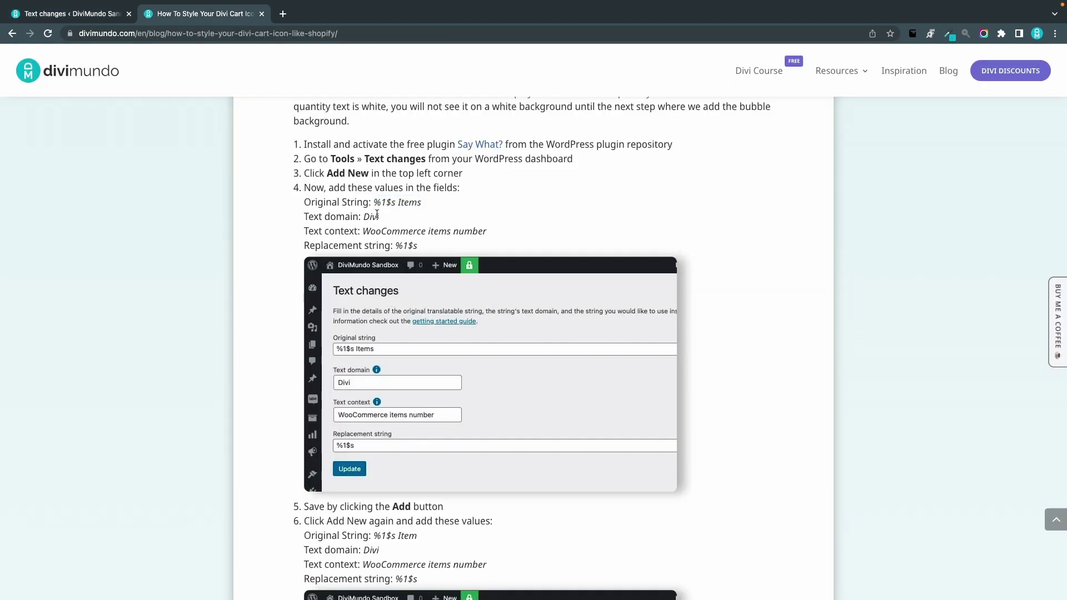
{"action": "left_click_drag", "start_coordinate": [377, 215], "coordinate": [364, 215]}
{"action": "key", "text": "super+c"}
{"action": "left_click", "coordinate": [76, 14]}
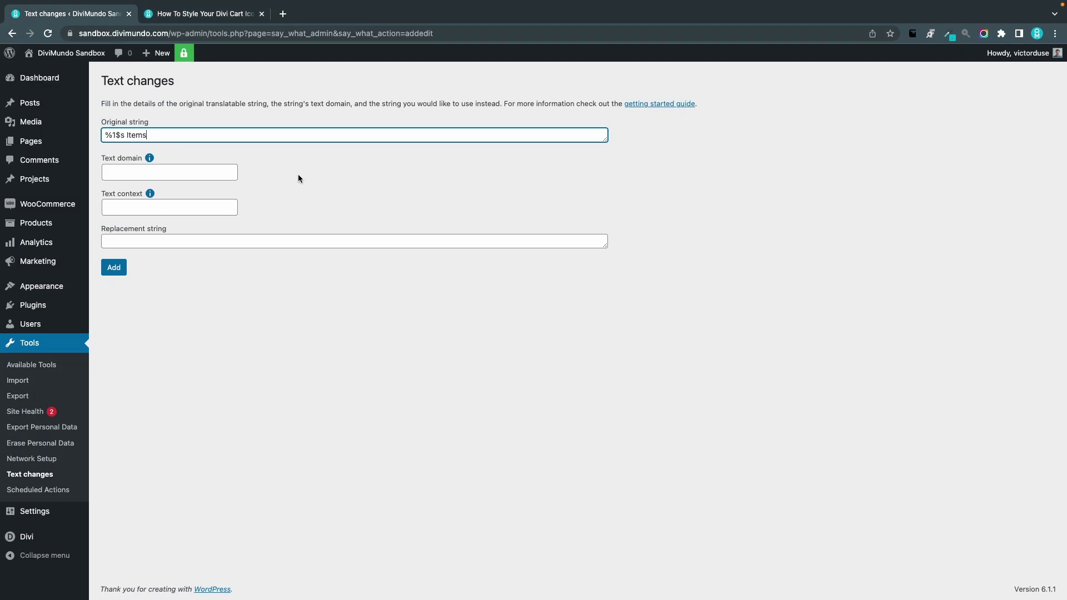
{"action": "left_click", "coordinate": [211, 176]}
{"action": "key", "text": "super+v"}
{"action": "left_click", "coordinate": [223, 18]}
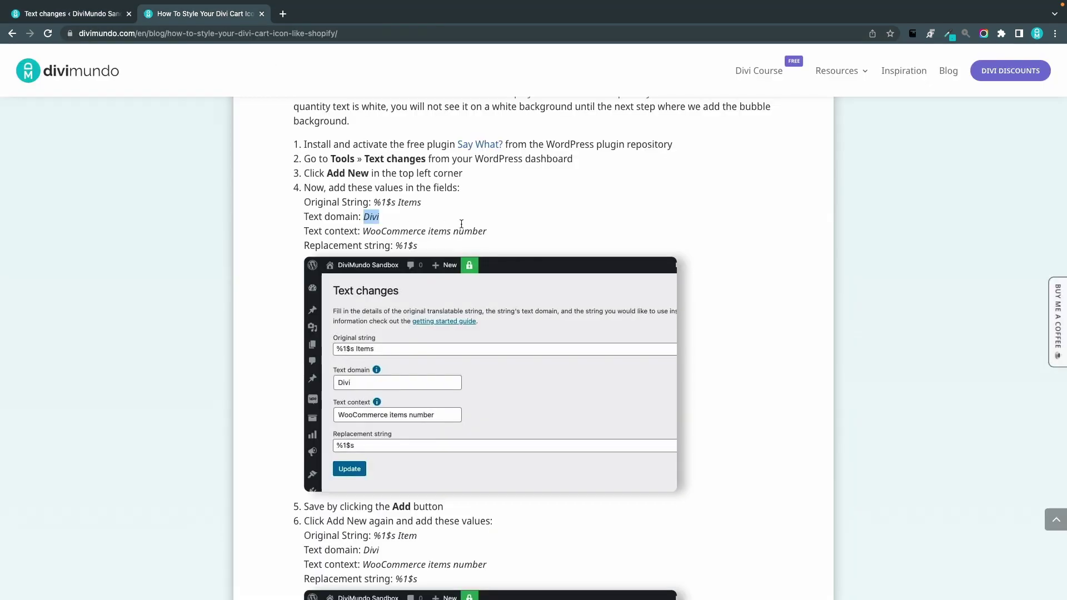
{"action": "left_click_drag", "start_coordinate": [490, 232], "coordinate": [365, 228]}
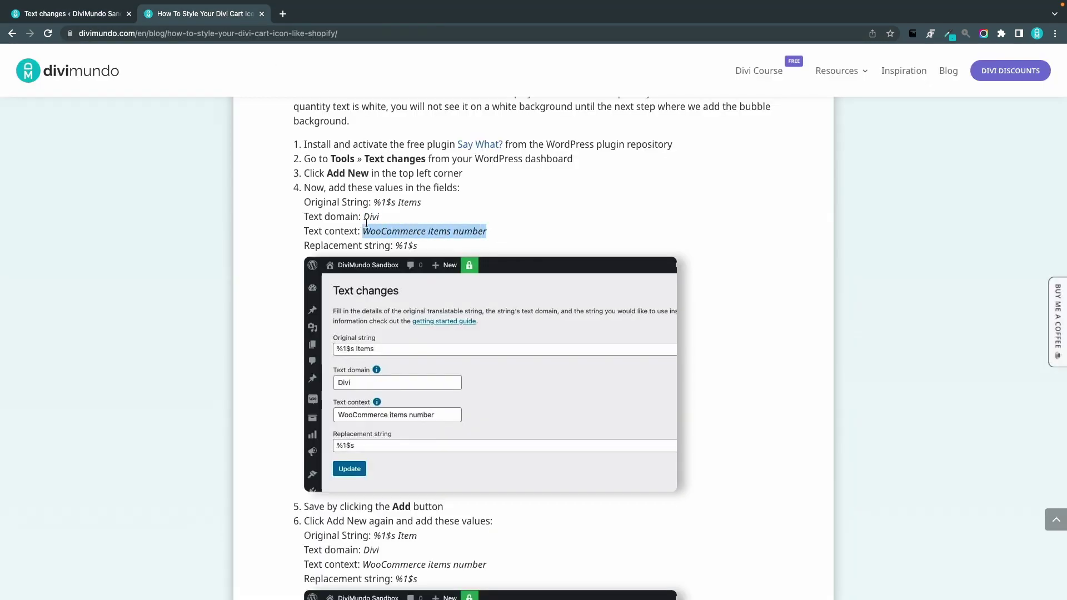
{"action": "key", "text": "super+c"}
{"action": "left_click", "coordinate": [72, 14]}
{"action": "left_click", "coordinate": [181, 207]}
{"action": "key", "text": "super+v"}
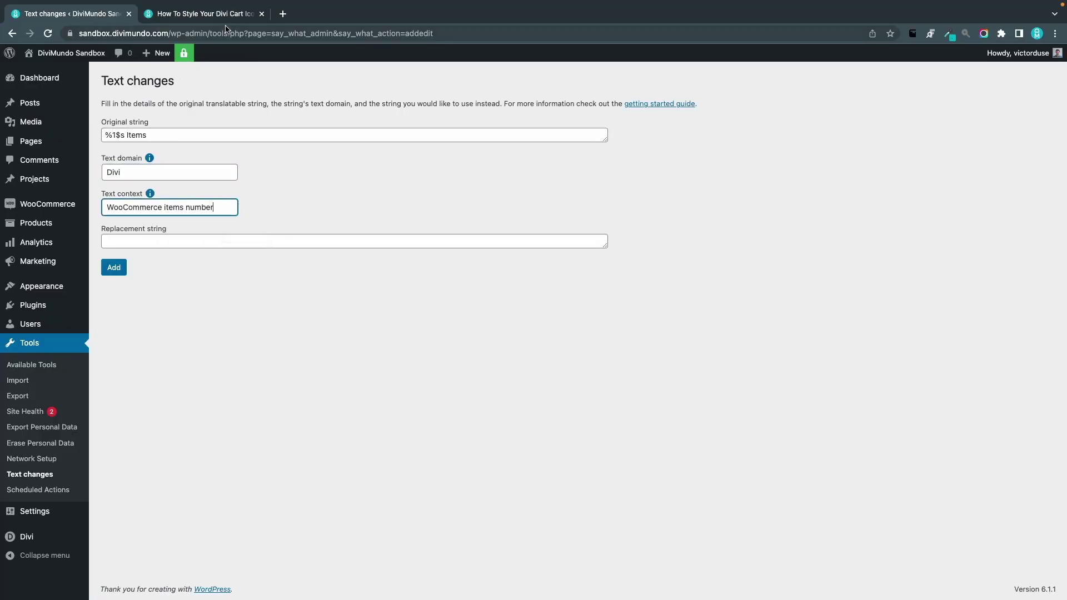
- Enter '%1$s' as the replacement string and save the text change
{"action": "left_click", "coordinate": [227, 20]}
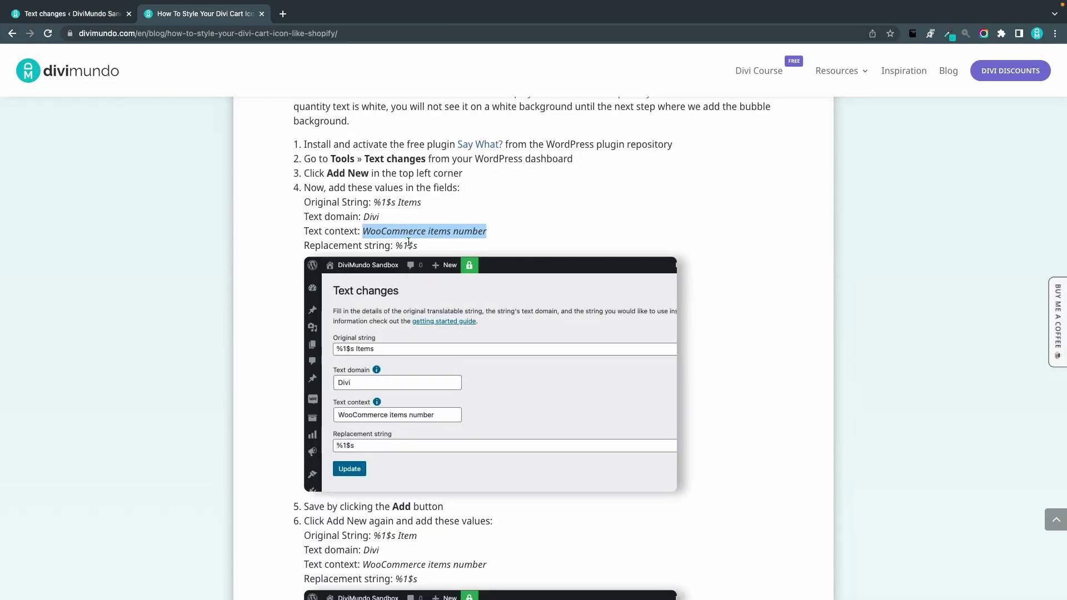
{"action": "left_click_drag", "start_coordinate": [418, 246], "coordinate": [397, 242]}
{"action": "key", "text": "super+c"}
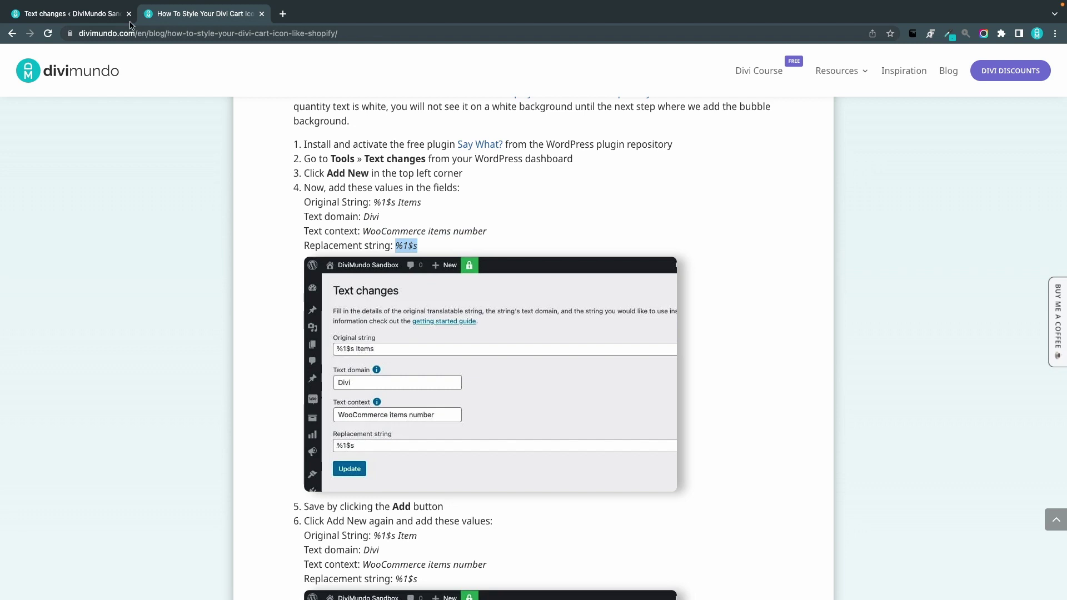
{"action": "left_click", "coordinate": [86, 10]}
{"action": "left_click", "coordinate": [201, 240]}
{"action": "key", "text": "super+v"}
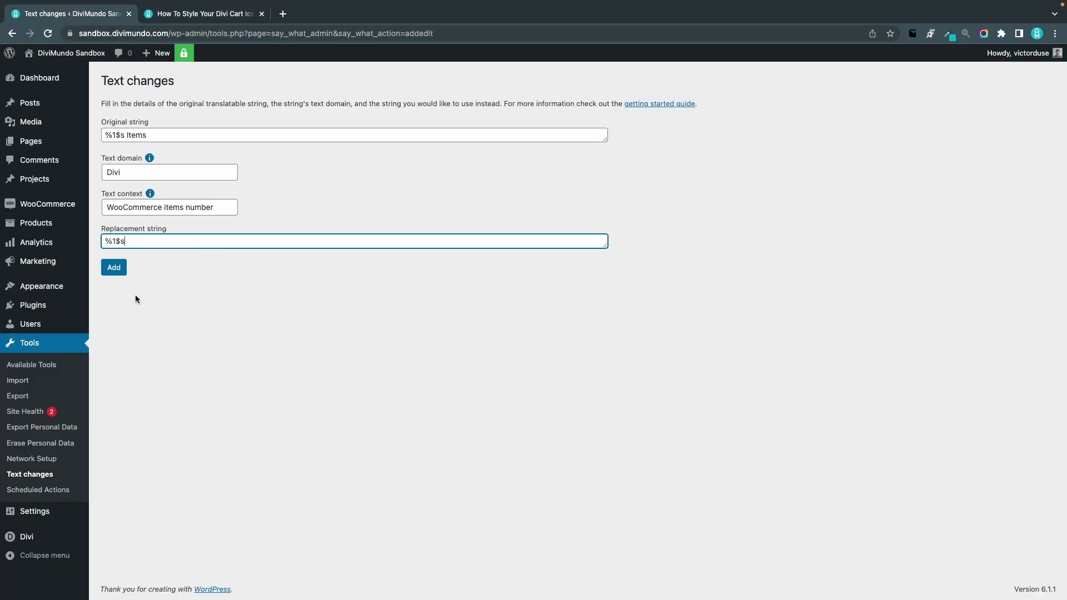
{"action": "left_click", "coordinate": [115, 268]}
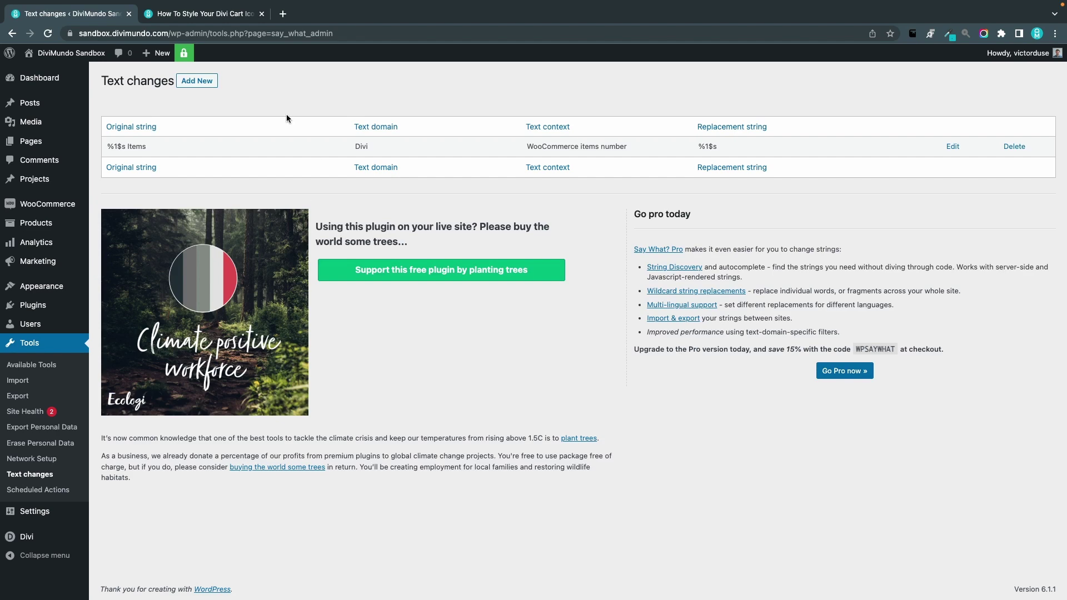
- Start another text change with original string '%1$s Item' and text domain 'Divi'
{"action": "left_click", "coordinate": [195, 81]}
{"action": "left_click", "coordinate": [209, 15]}
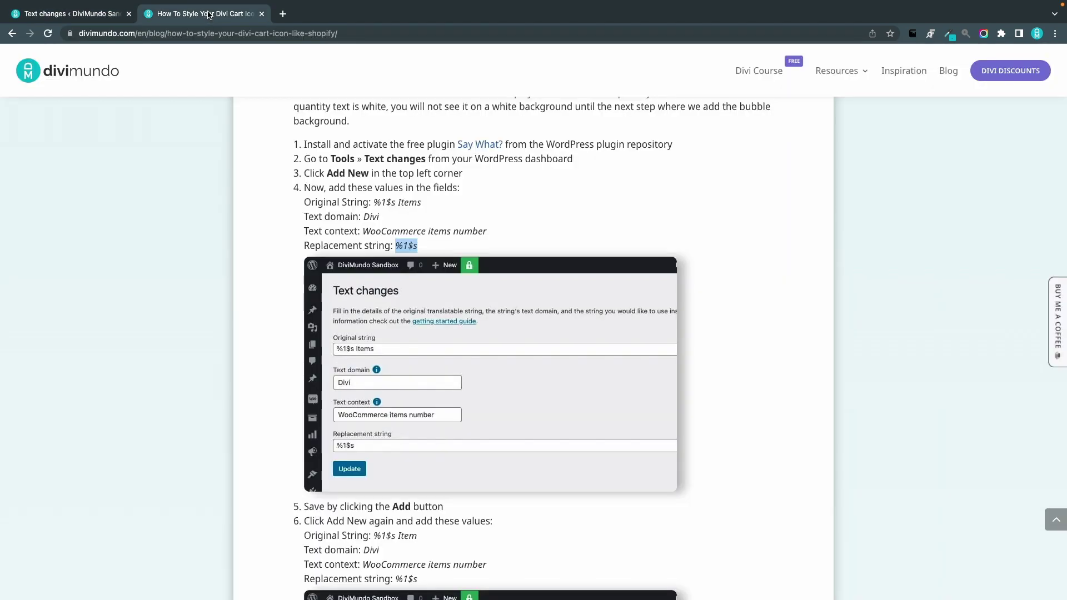
{"action": "scroll", "coordinate": [411, 343], "scroll_direction": "down", "scroll_amount": 4}
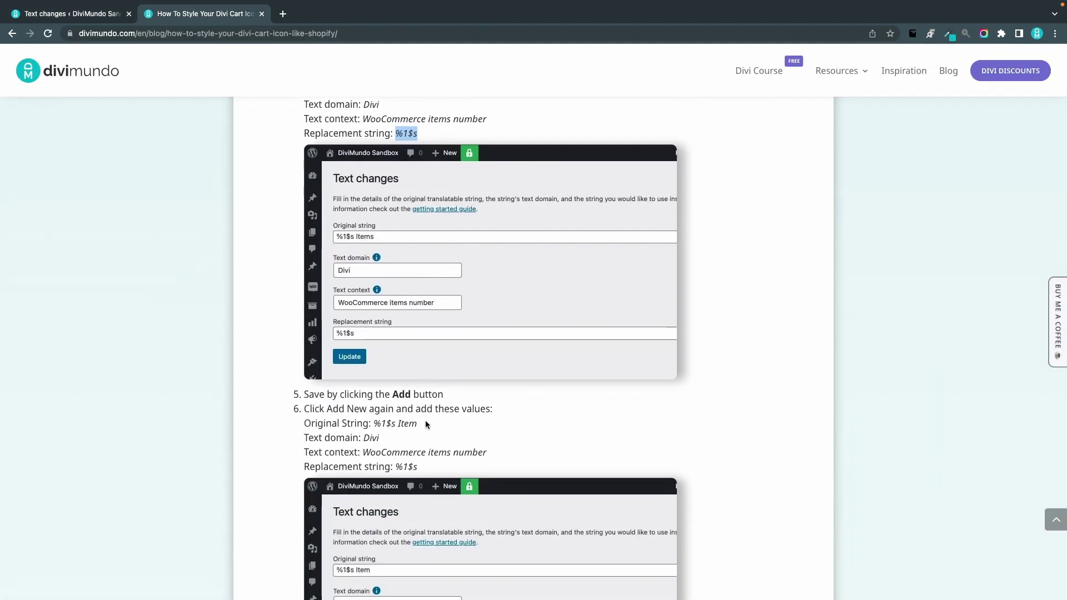
{"action": "left_click_drag", "start_coordinate": [418, 423], "coordinate": [389, 419]}
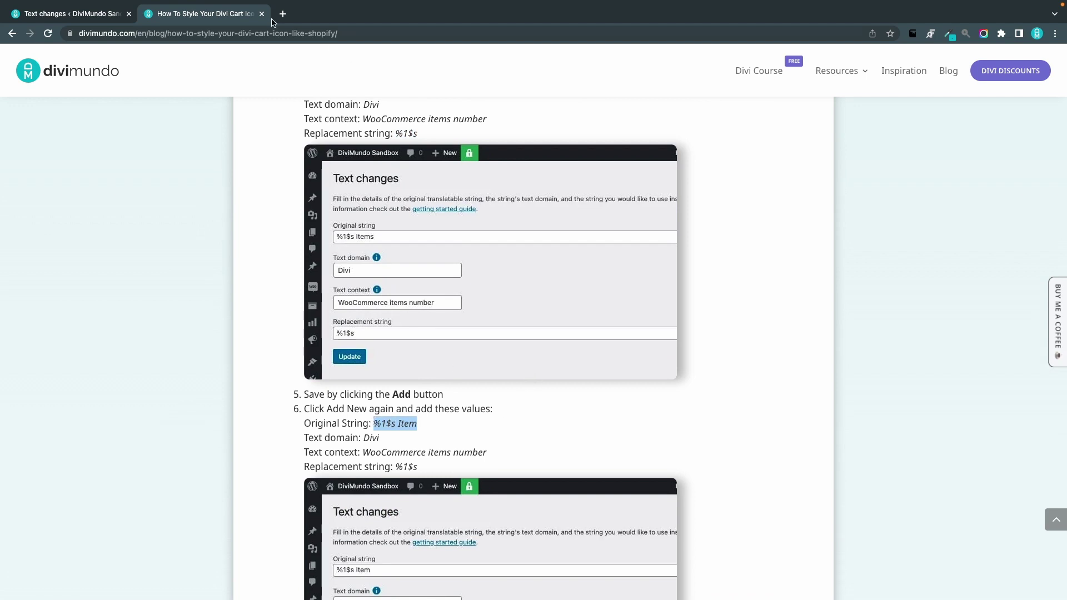
{"action": "key", "text": "ctrl+shift+Tab"}
{"action": "key", "text": "super+v"}
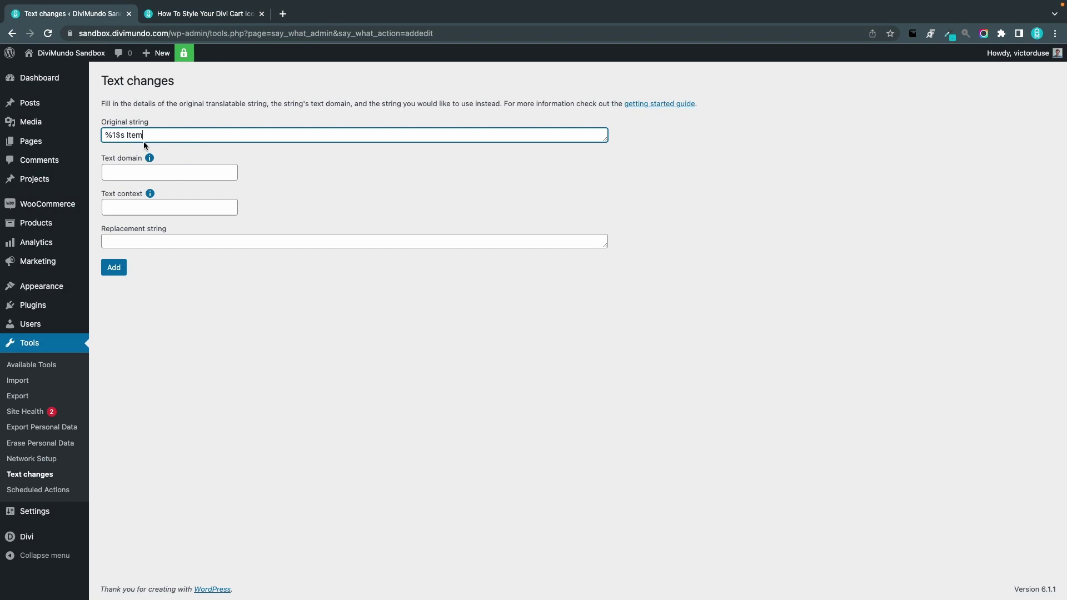
{"action": "left_click", "coordinate": [218, 15]}
{"action": "scroll", "coordinate": [456, 411], "scroll_direction": "down", "scroll_amount": 1}
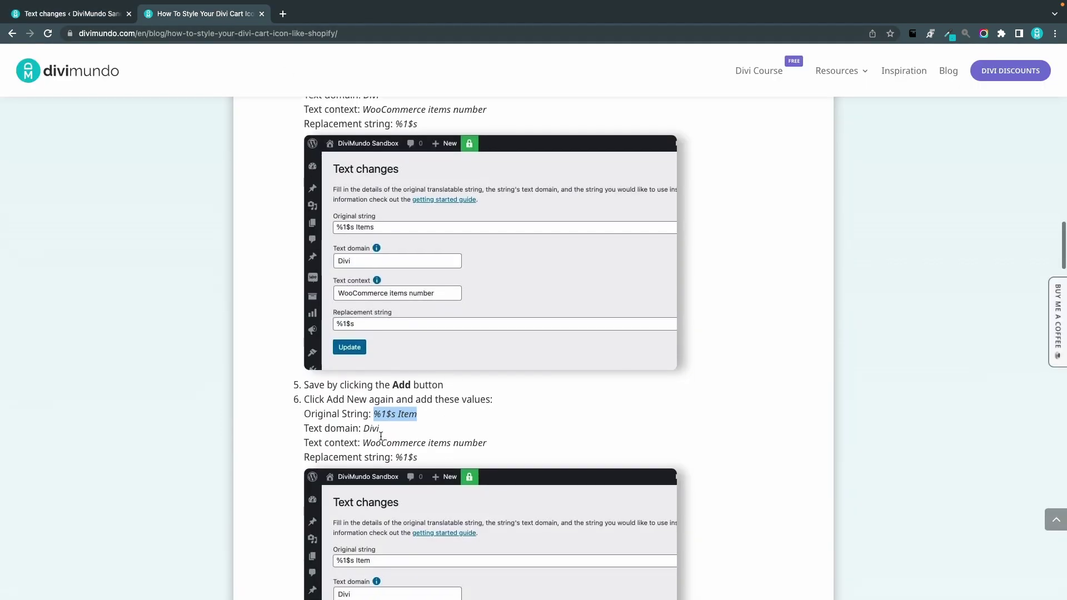
{"action": "double_click", "coordinate": [371, 430]}
{"action": "left_click", "coordinate": [89, 10]}
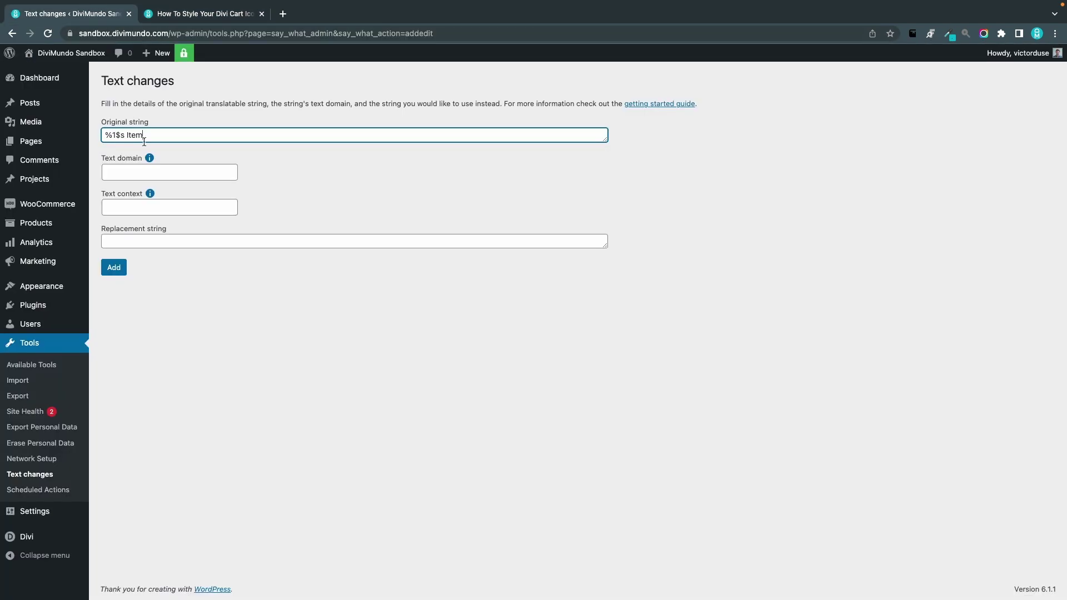
{"action": "left_click", "coordinate": [167, 173]}
{"action": "key", "text": "ctrl+v"}
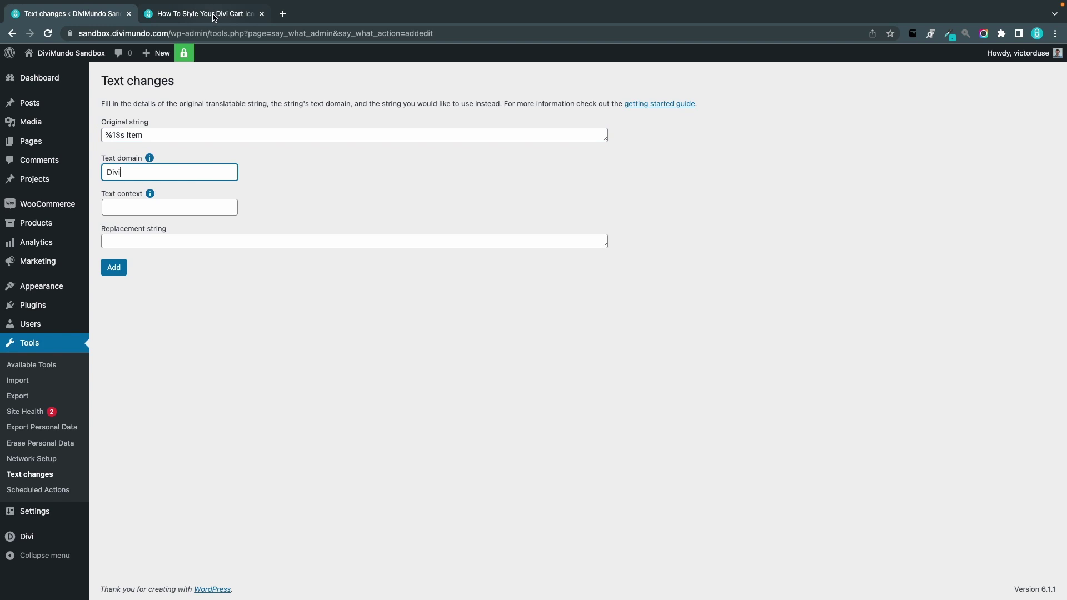
- Set context 'WooCommerce items number' and replacement '%1$s', then save the second rule
{"action": "left_click", "coordinate": [215, 16]}
{"action": "left_click_drag", "start_coordinate": [506, 444], "coordinate": [366, 442]}
{"action": "left_click", "coordinate": [16, 6]}
{"action": "left_click", "coordinate": [161, 207]}
{"action": "key", "text": "ctrl+v"}
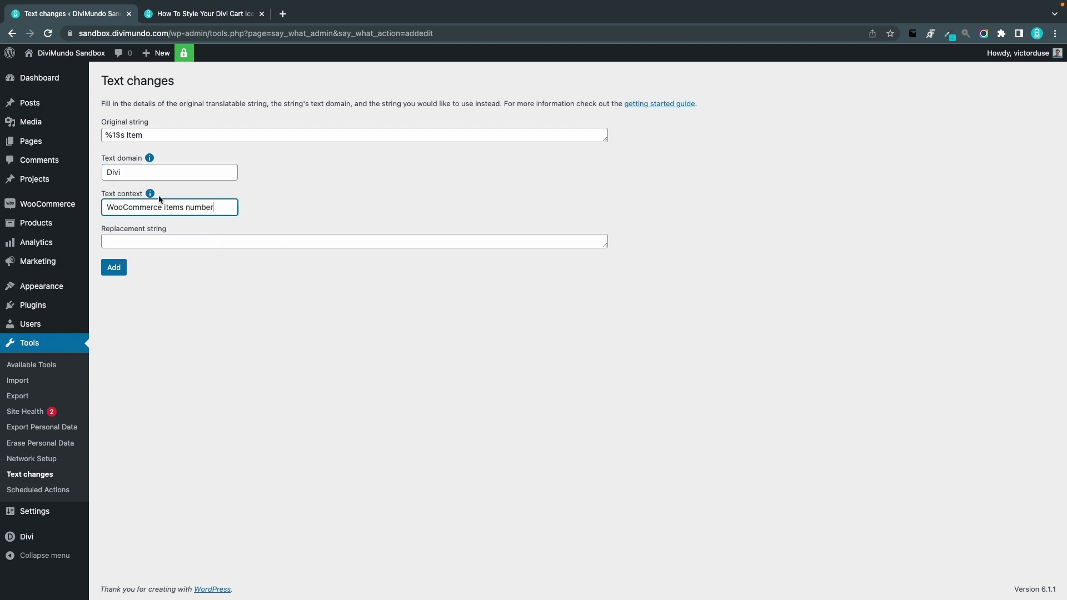
{"action": "left_click", "coordinate": [220, 15]}
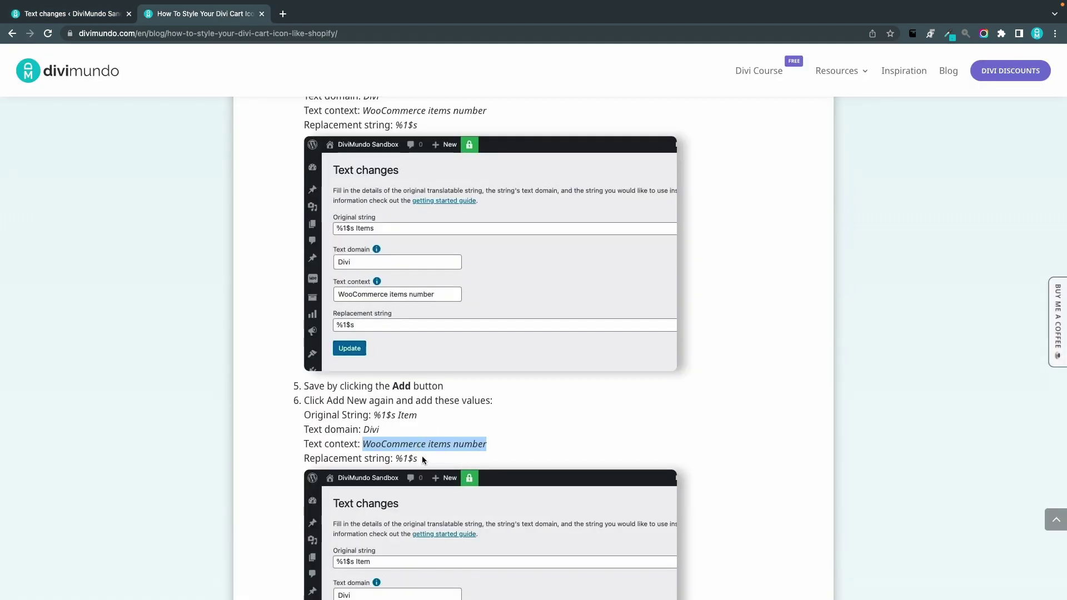
{"action": "left_click_drag", "start_coordinate": [418, 458], "coordinate": [394, 458]}
{"action": "left_click", "coordinate": [95, 11]}
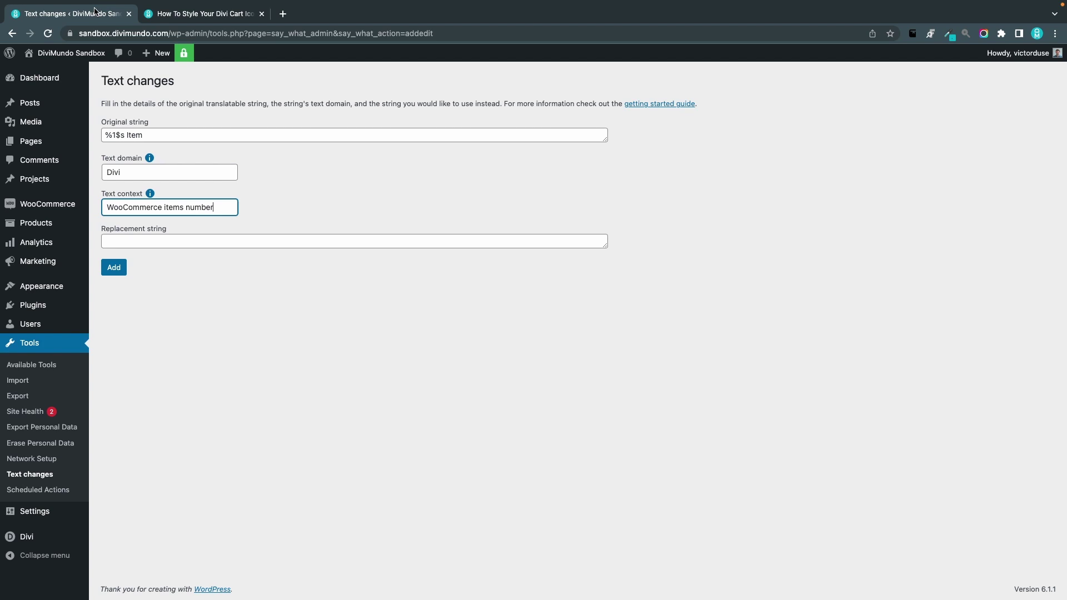
{"action": "left_click", "coordinate": [198, 241]}
{"action": "key", "text": "super+v"}
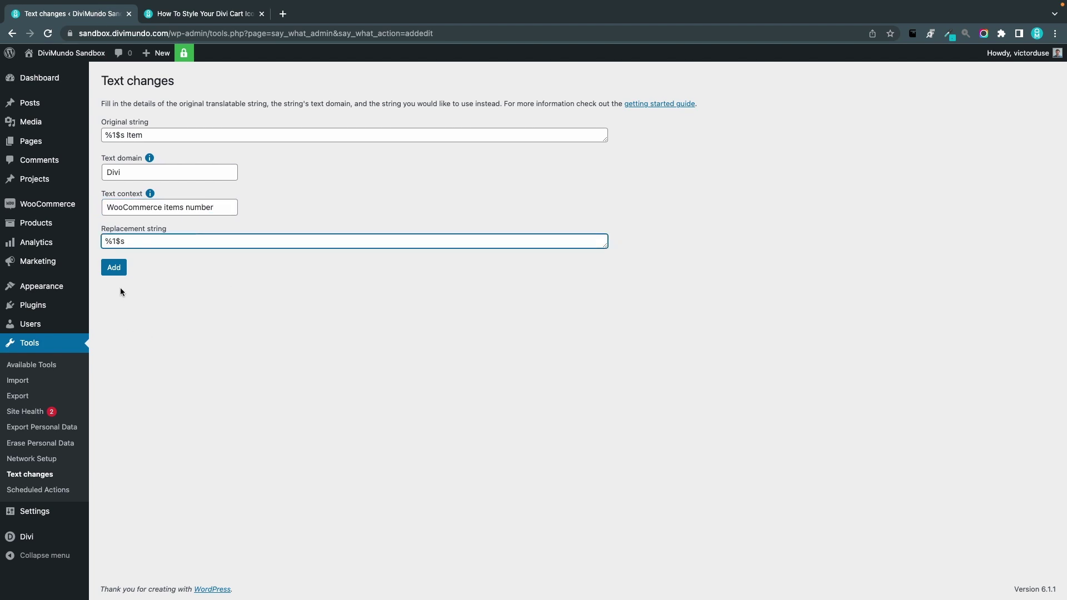
{"action": "left_click", "coordinate": [114, 267]}
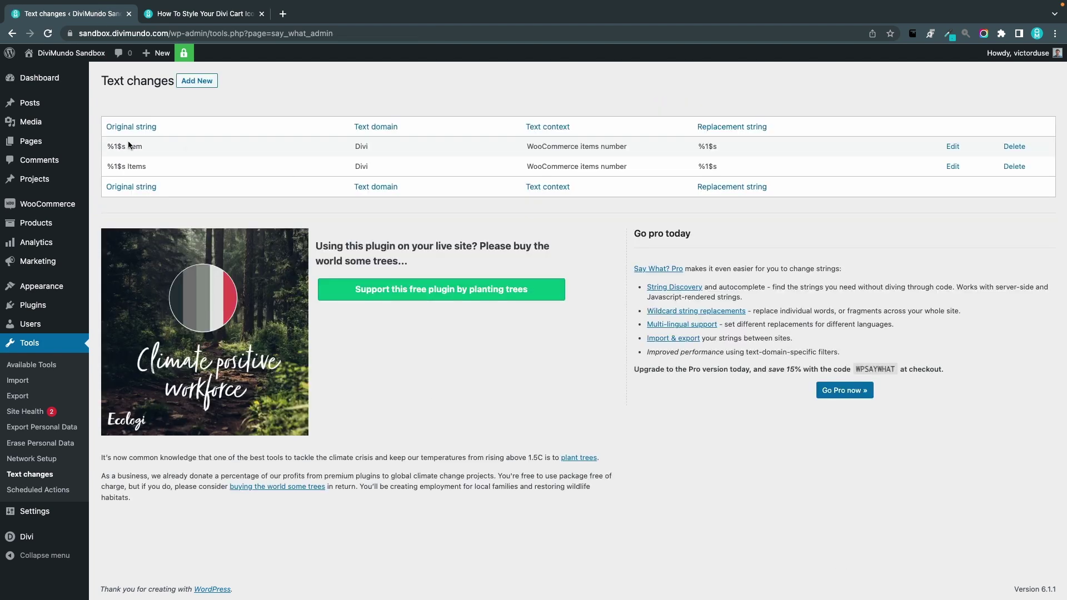
- Load sandbox.divimundo.com by deleting the wp-admin path from the address
{"action": "left_click", "coordinate": [194, 34]}
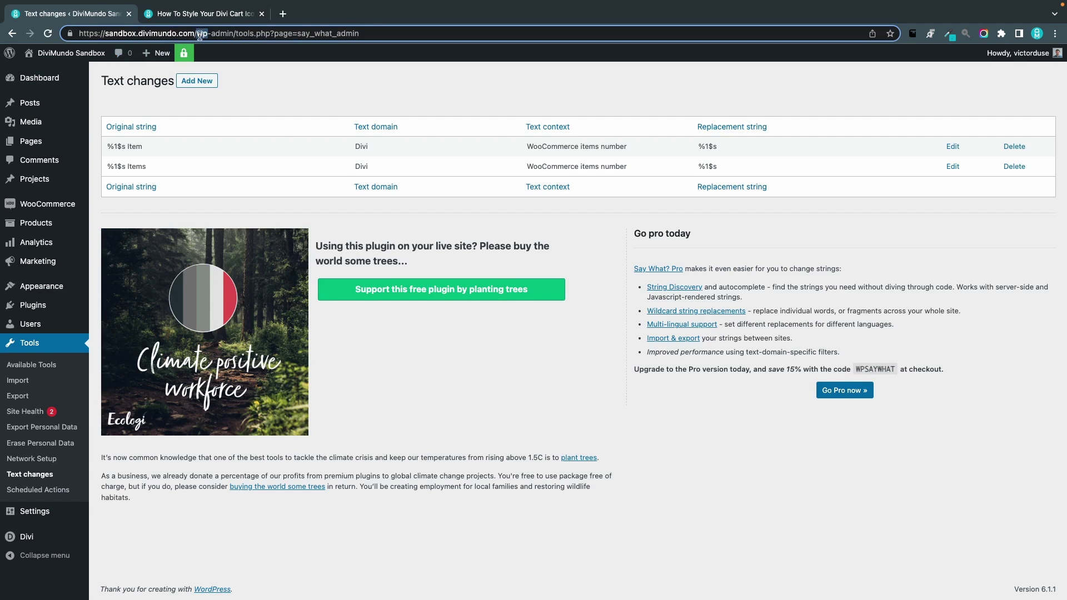
{"action": "left_click_drag", "start_coordinate": [200, 35], "coordinate": [440, 59]}
{"action": "key", "text": "BackSpace"}
{"action": "key", "text": "Return"}
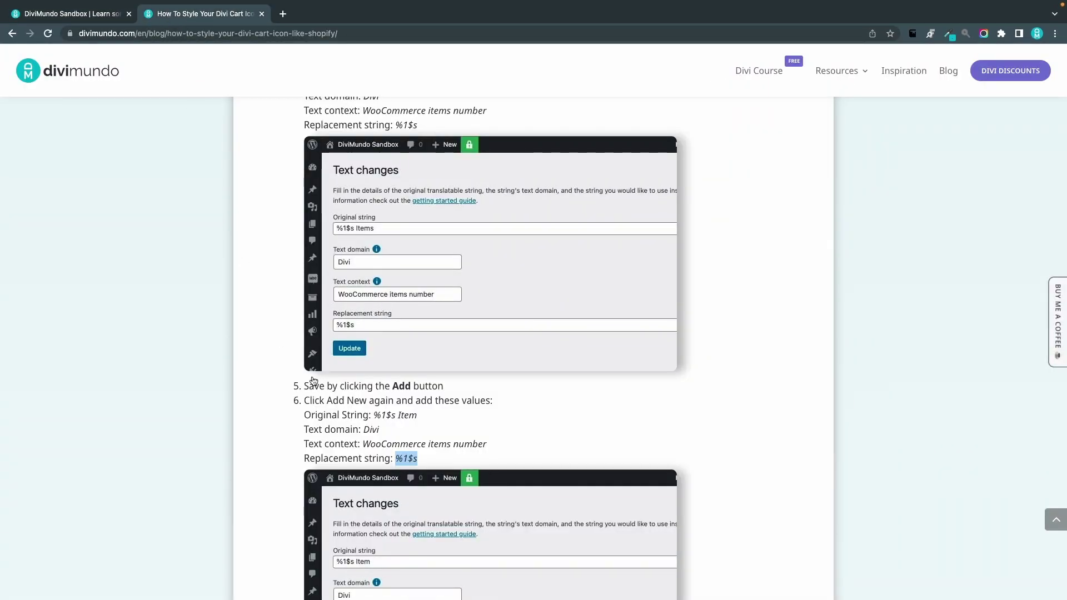
- Copy the Step 3 cart-count circle CSS from the tutorial, then return to the sandbox tab
{"action": "scroll", "coordinate": [314, 381], "scroll_direction": "down", "scroll_amount": 15}
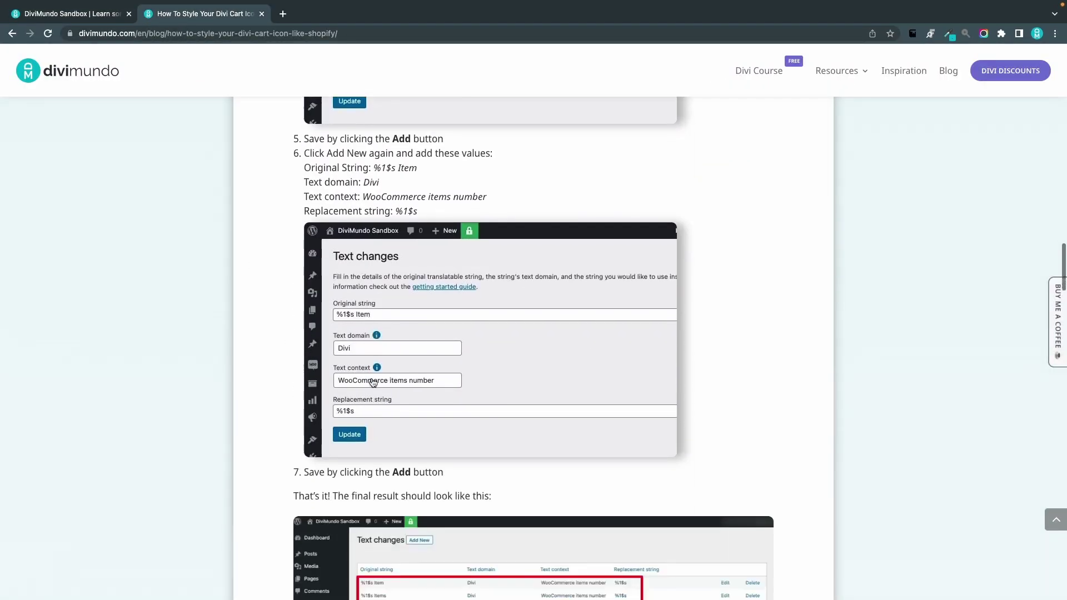
{"action": "scroll", "coordinate": [377, 367], "scroll_direction": "down", "scroll_amount": 3}
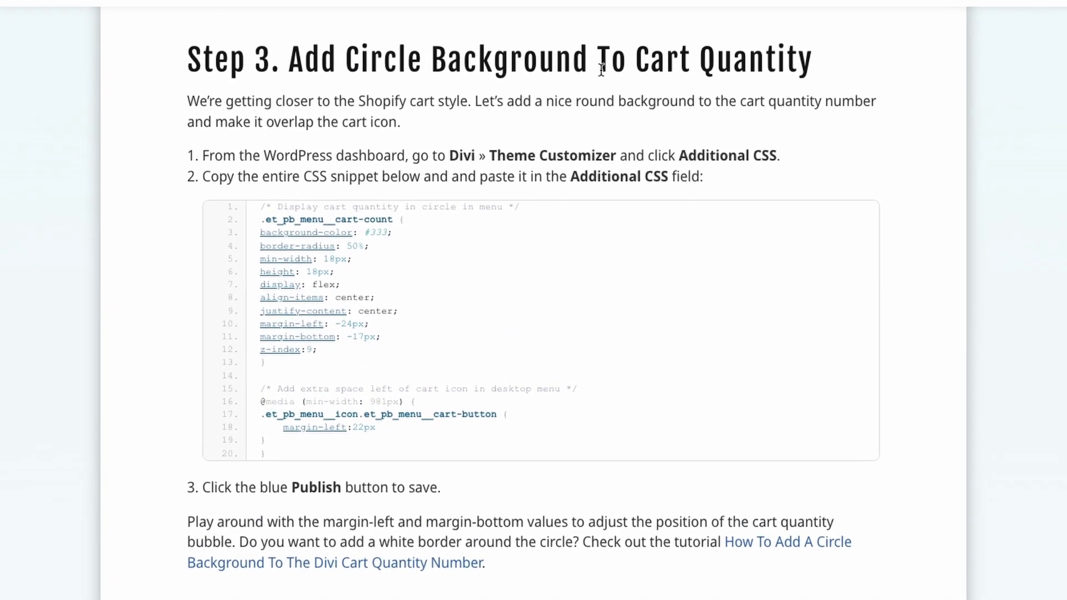
{"action": "mouse_move", "coordinate": [538, 278]}
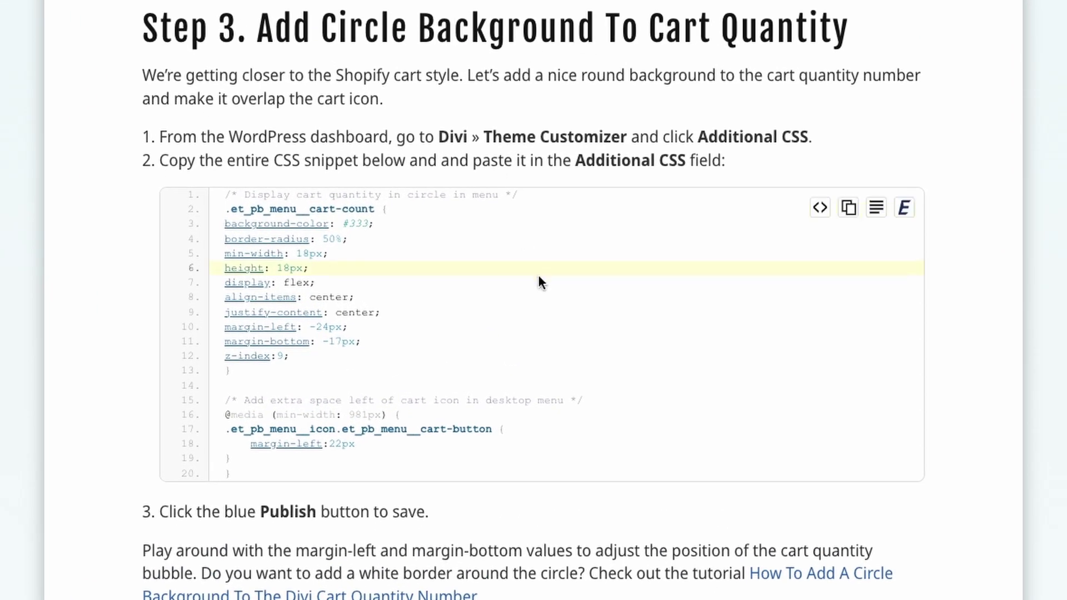
{"action": "left_click", "coordinate": [851, 211]}
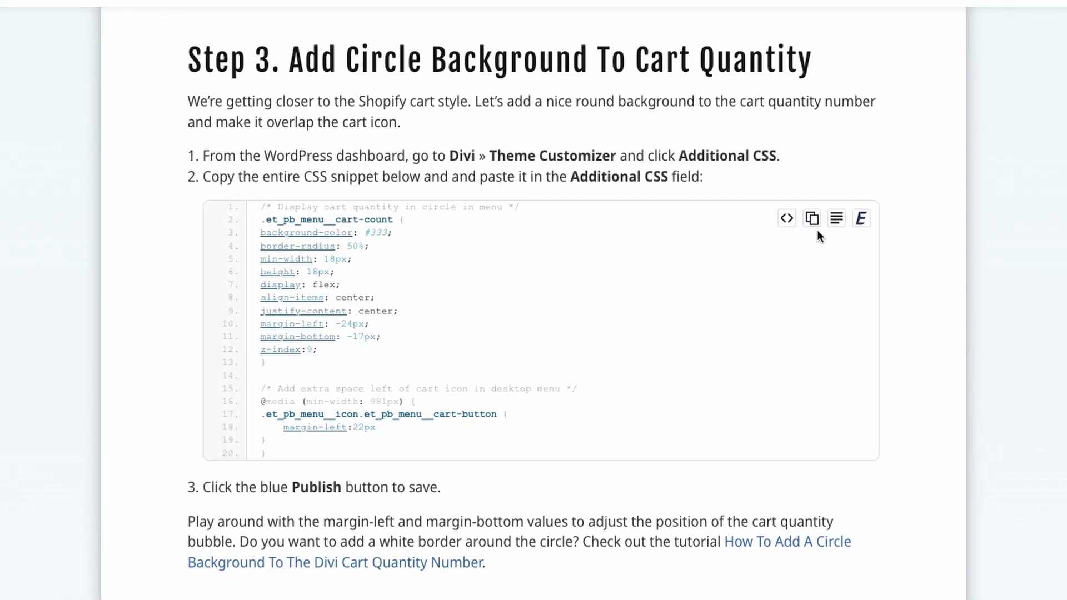
{"action": "left_click", "coordinate": [40, 13]}
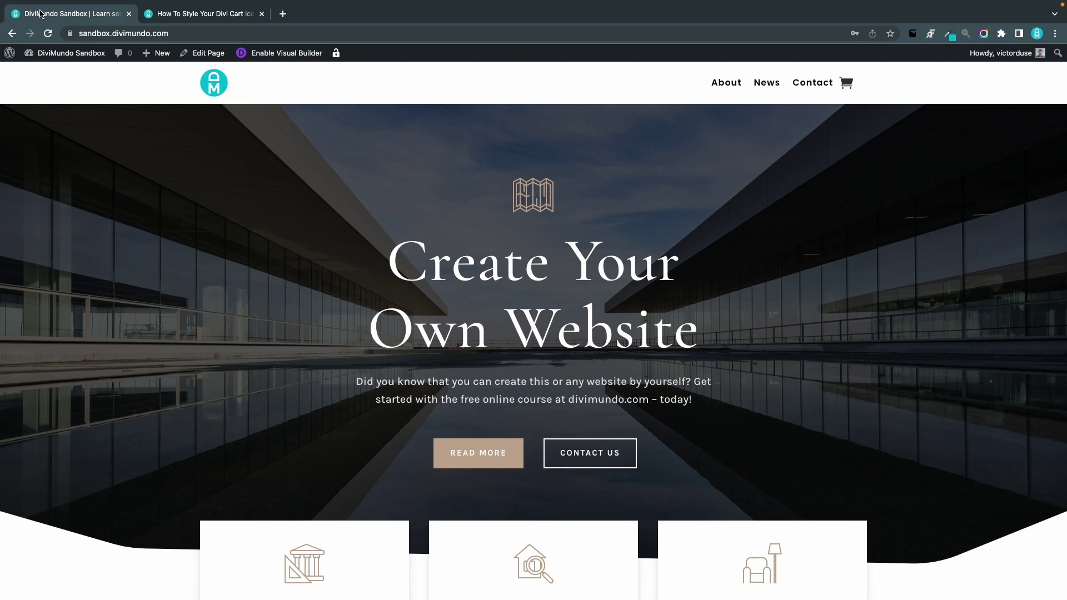
- Paste the Step 3 cart-quantity circle CSS into the Divi Theme Customizer's Additional CSS
{"action": "left_click", "coordinate": [74, 54]}
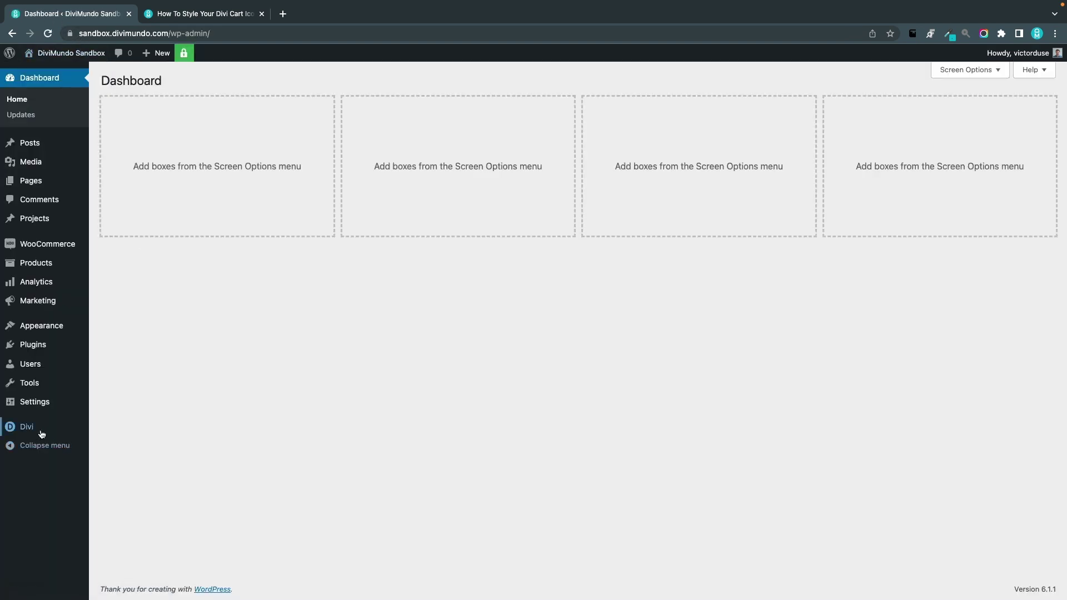
{"action": "mouse_move", "coordinate": [25, 427]}
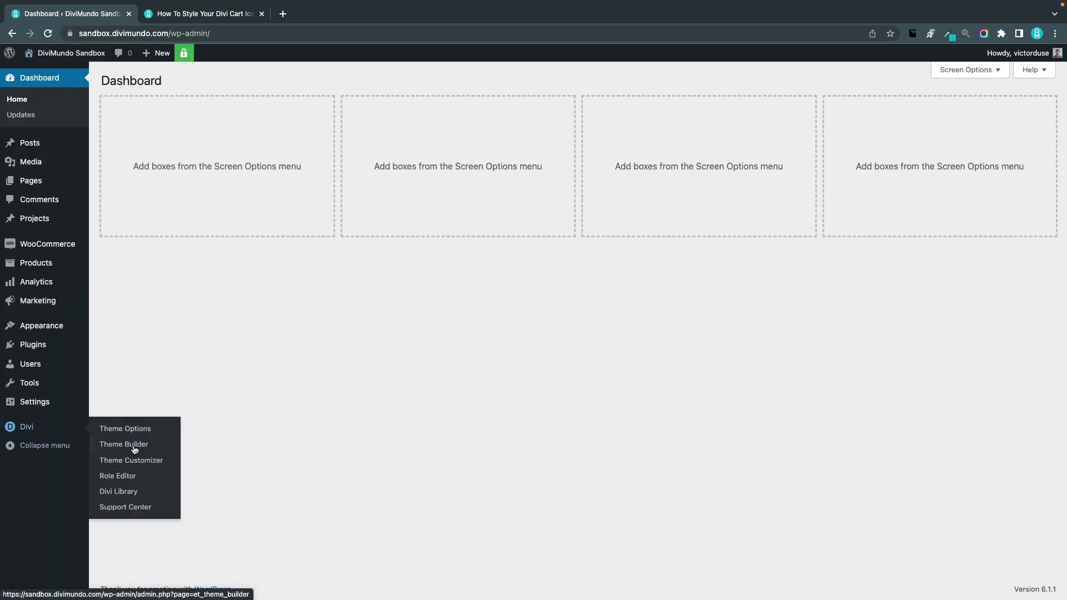
{"action": "left_click", "coordinate": [149, 467]}
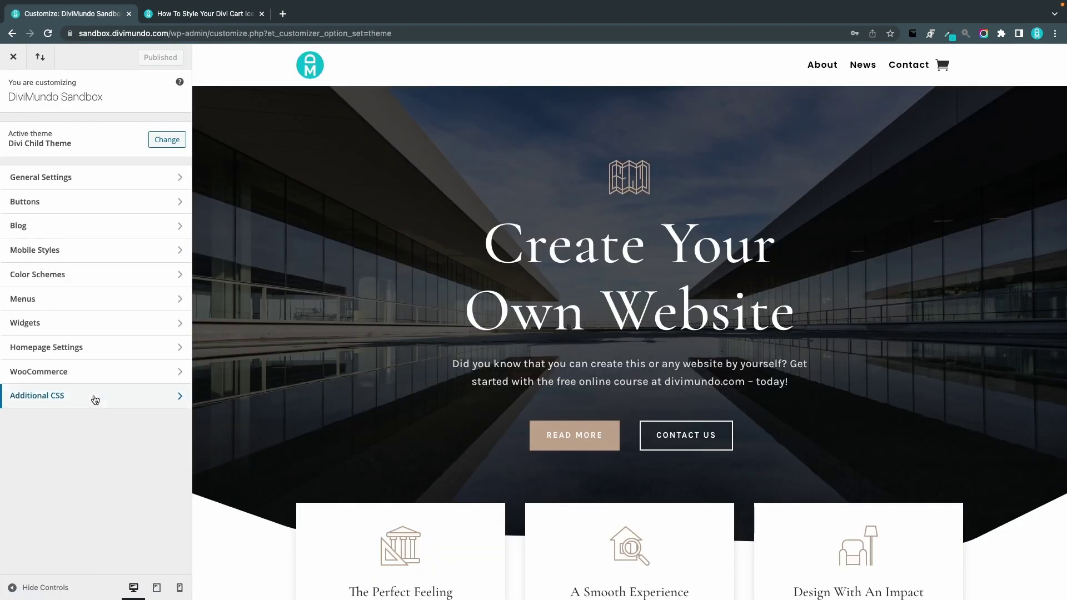
{"action": "left_click", "coordinate": [95, 401]}
{"action": "left_click", "coordinate": [109, 334]}
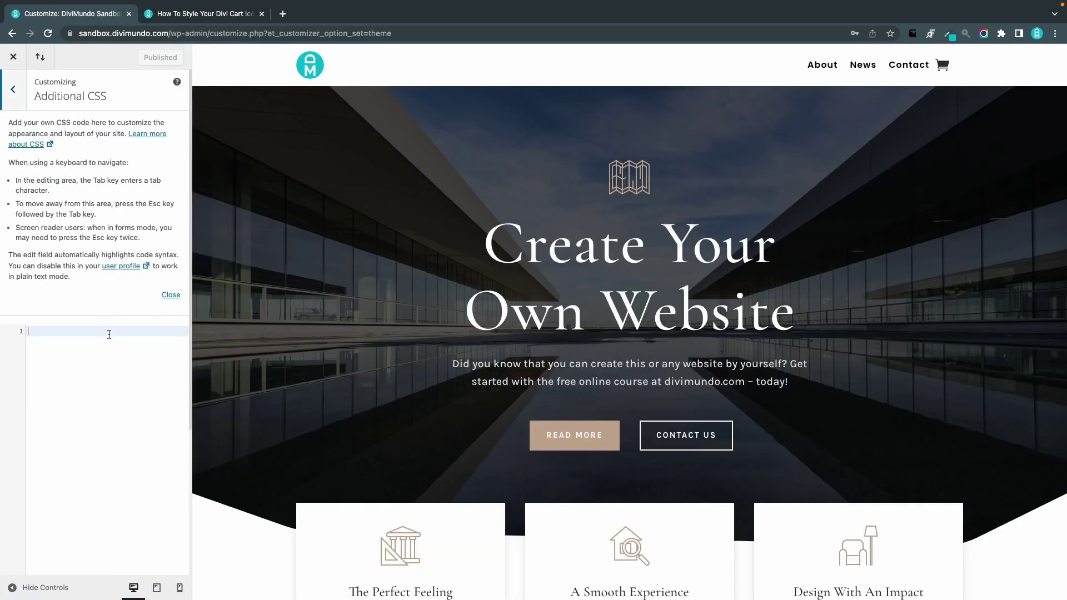
{"action": "key", "text": "ctrl+v"}
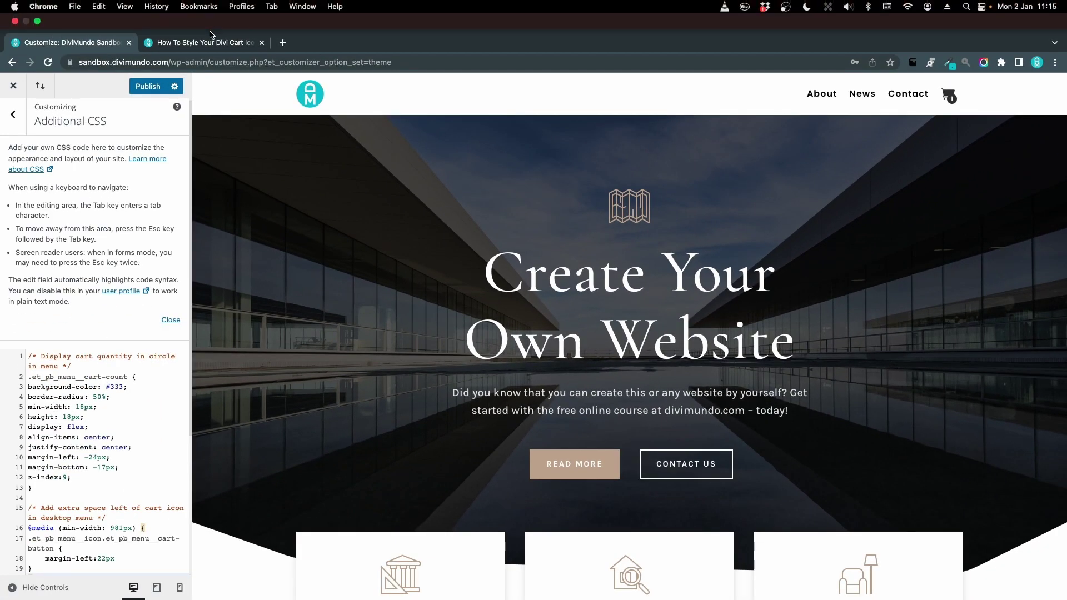
{"action": "left_click", "coordinate": [209, 19]}
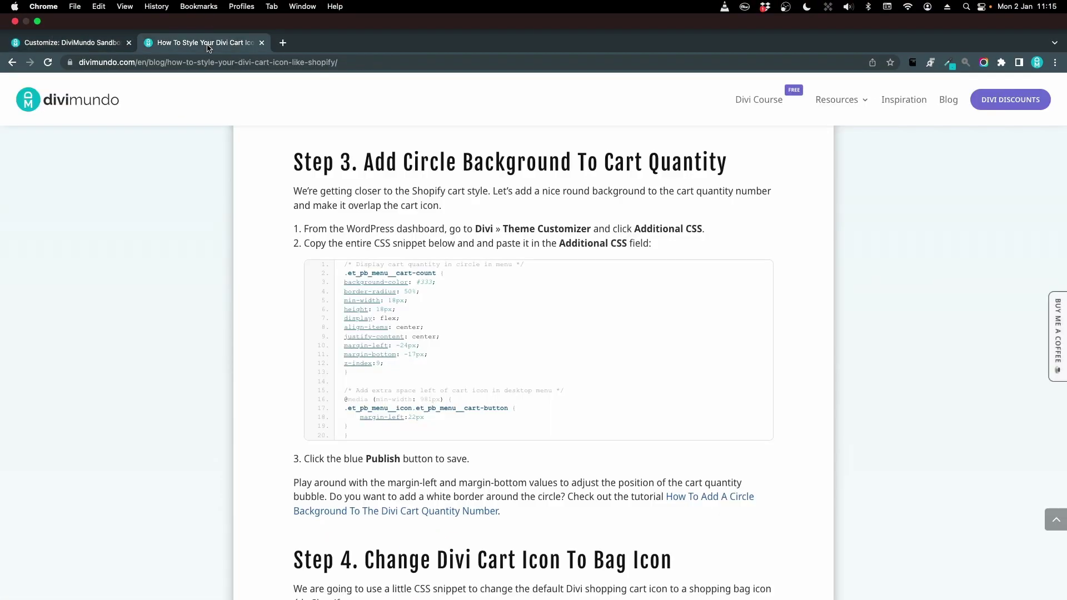
- Scroll the tutorial down to Step 4's bag-icon CSS code block
{"action": "scroll", "coordinate": [465, 309], "scroll_direction": "down", "scroll_amount": 6}
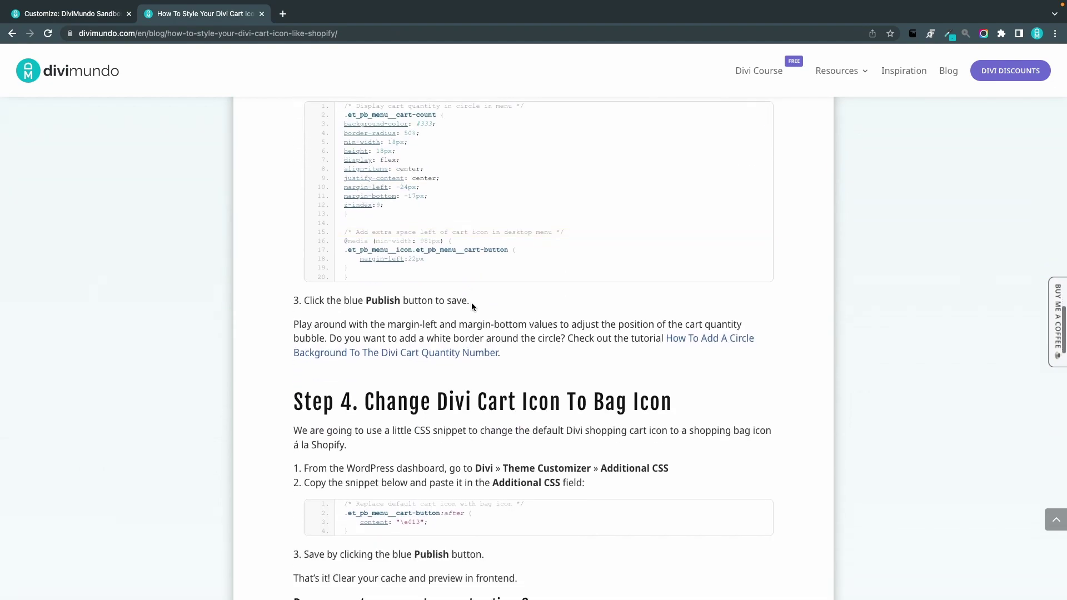
{"action": "scroll", "coordinate": [472, 303], "scroll_direction": "down", "scroll_amount": 2}
{"action": "scroll", "coordinate": [475, 306], "scroll_direction": "up", "scroll_amount": 1}
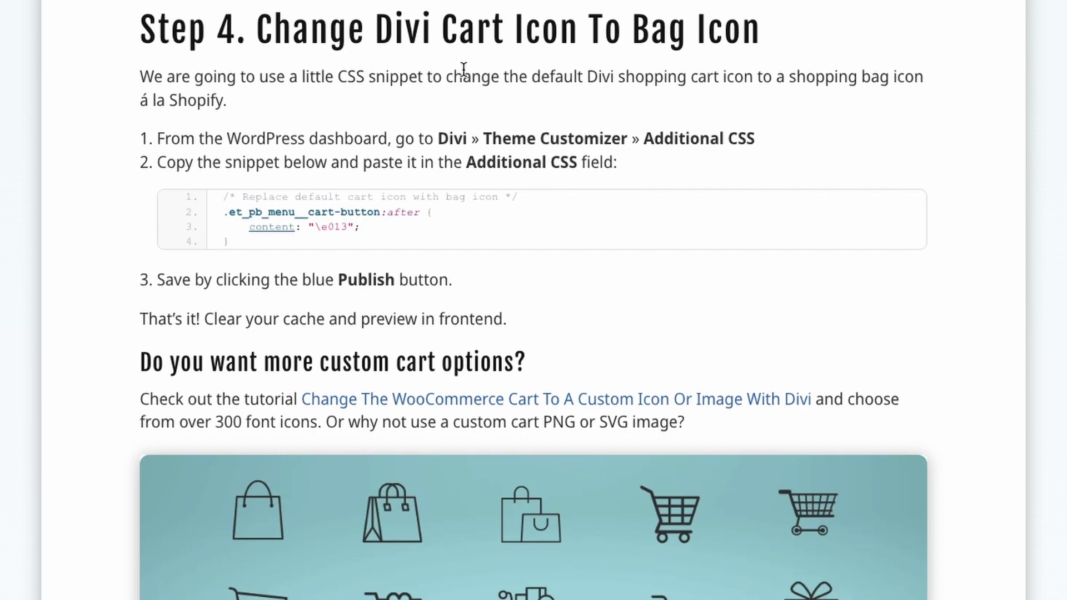
{"action": "mouse_move", "coordinate": [665, 212]}
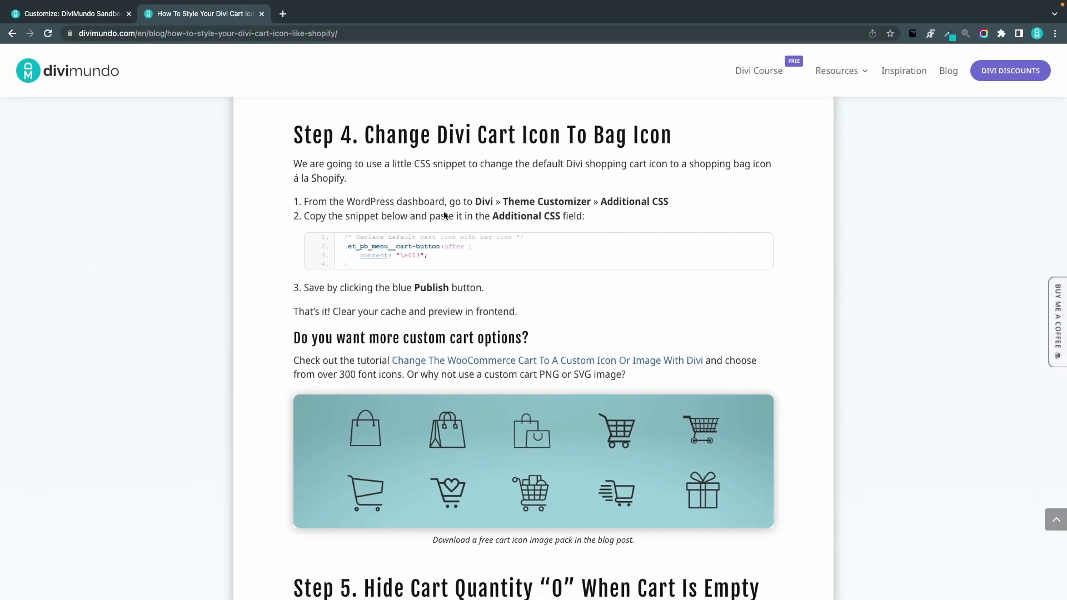
- Paste the Step 4 bag-icon CSS rule below the existing Additional CSS
{"action": "left_click", "coordinate": [78, 14]}
{"action": "scroll", "coordinate": [151, 407], "scroll_direction": "down", "scroll_amount": 3}
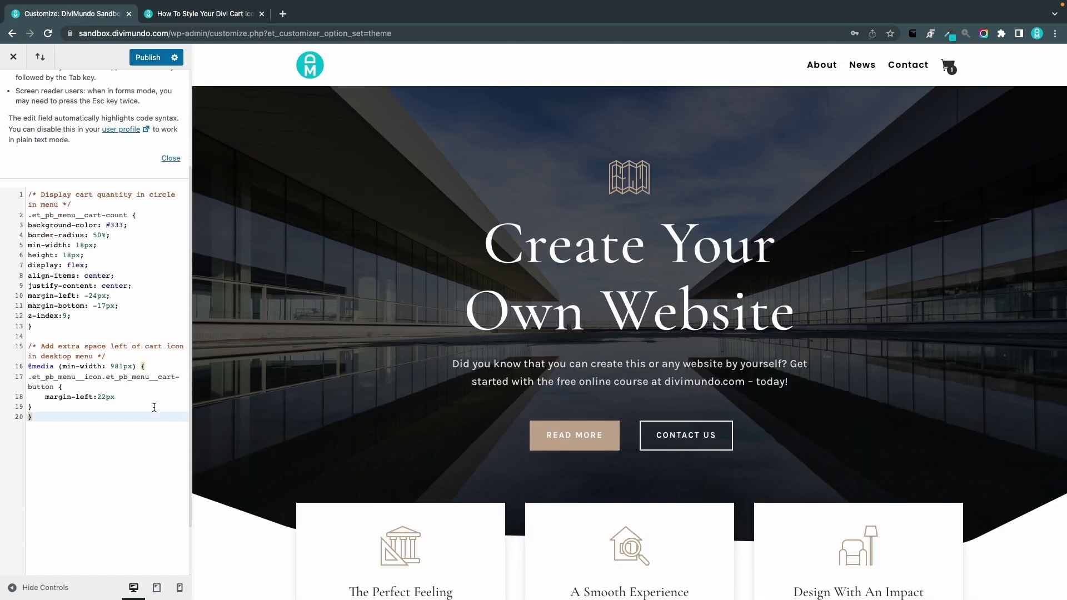
{"action": "key", "text": "super+v"}
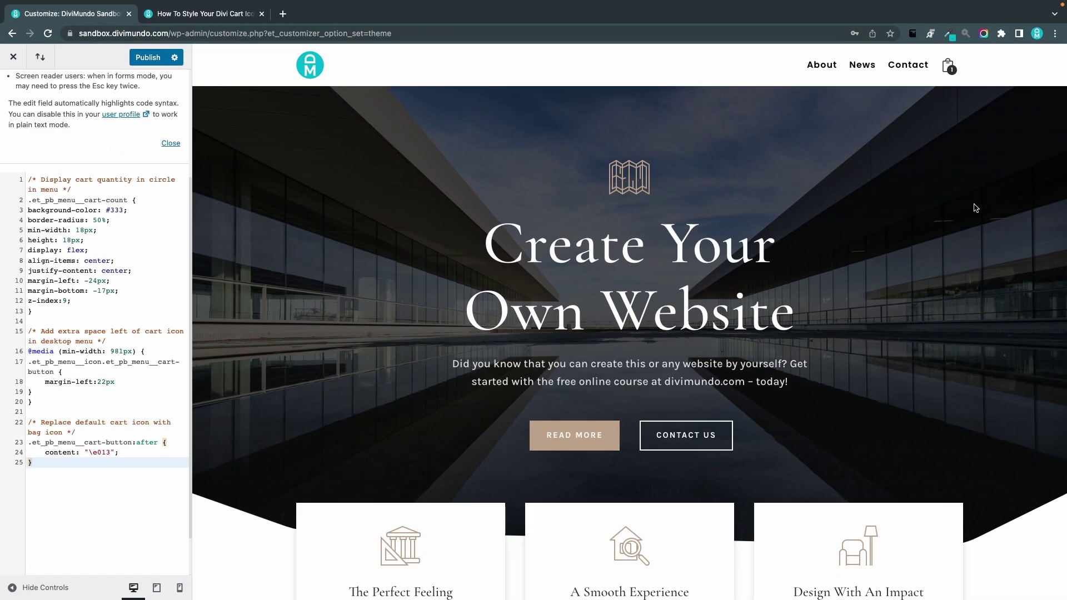
- Check the customizer preview, then scroll the tutorial to Step 5's functions.php snippet
{"action": "left_click", "coordinate": [203, 13]}
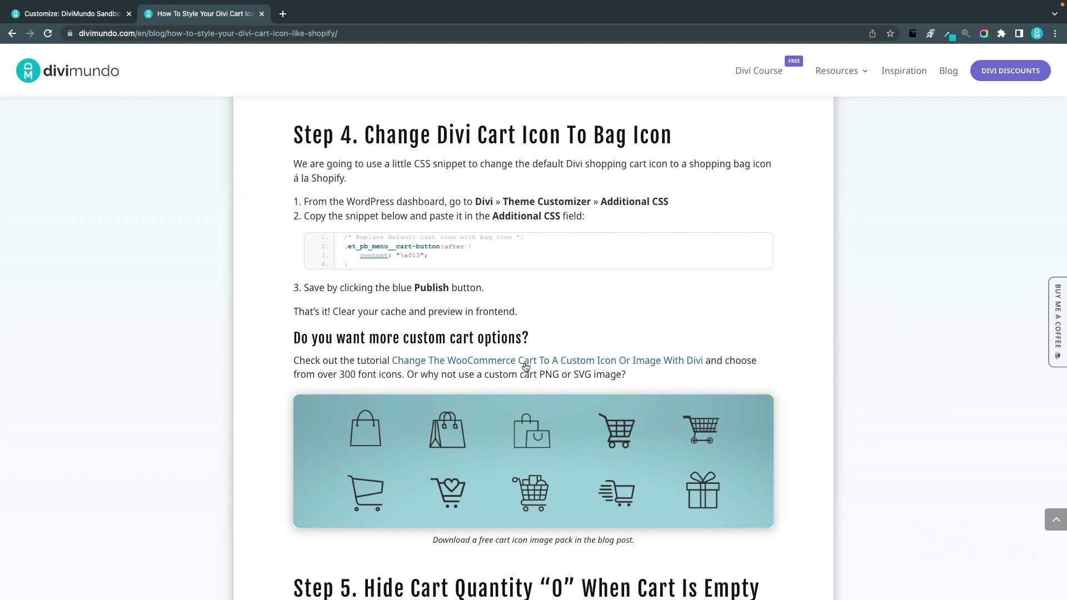
{"action": "scroll", "coordinate": [369, 275], "scroll_direction": "down", "scroll_amount": 2}
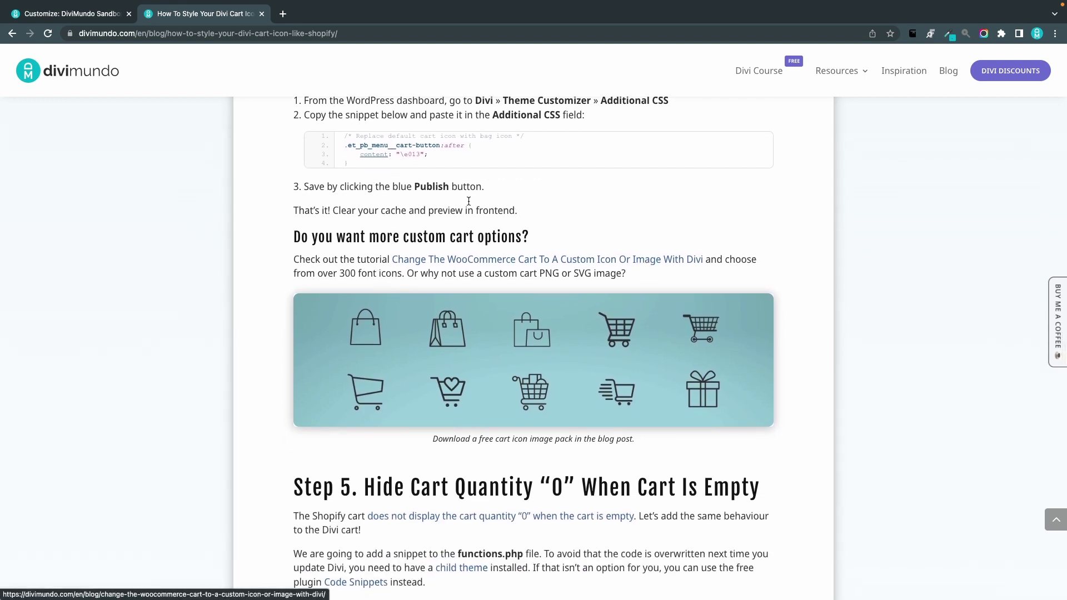
{"action": "scroll", "coordinate": [377, 435], "scroll_direction": "up", "scroll_amount": 1}
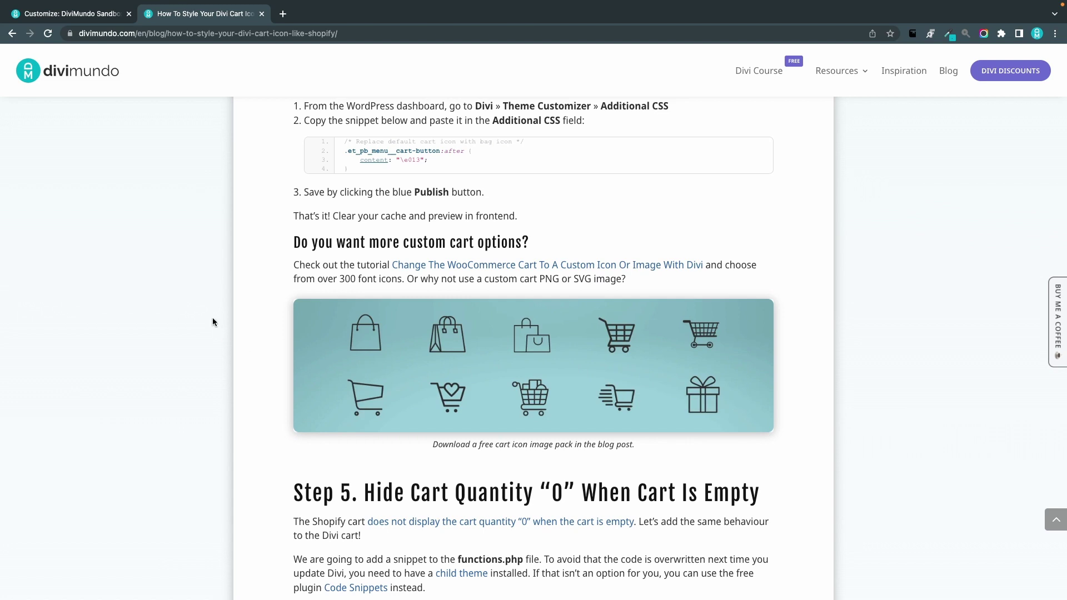
{"action": "mouse_move", "coordinate": [506, 167]}
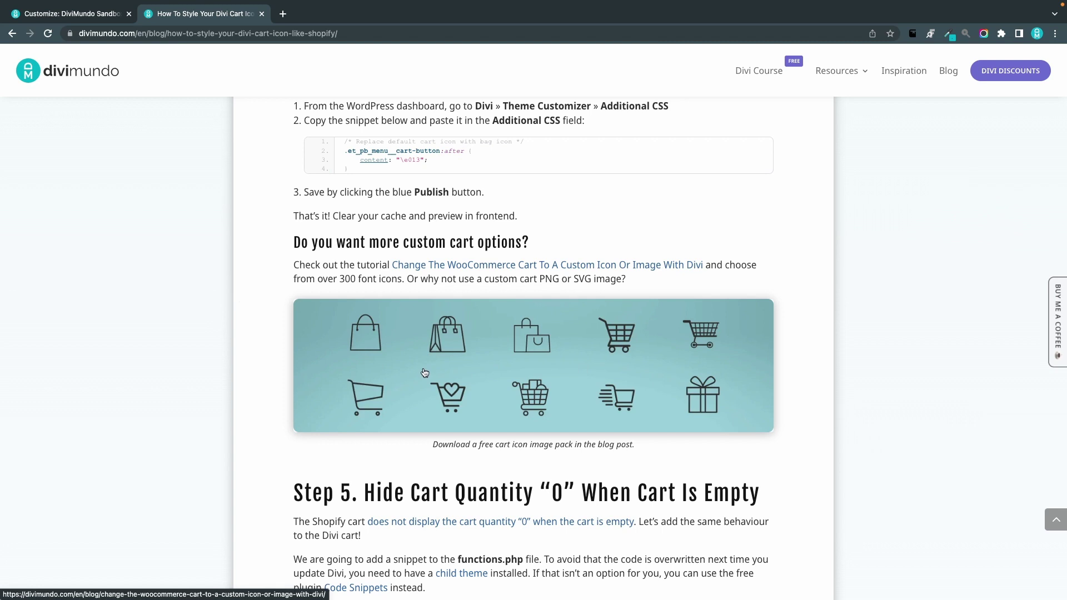
{"action": "left_click", "coordinate": [111, 14]}
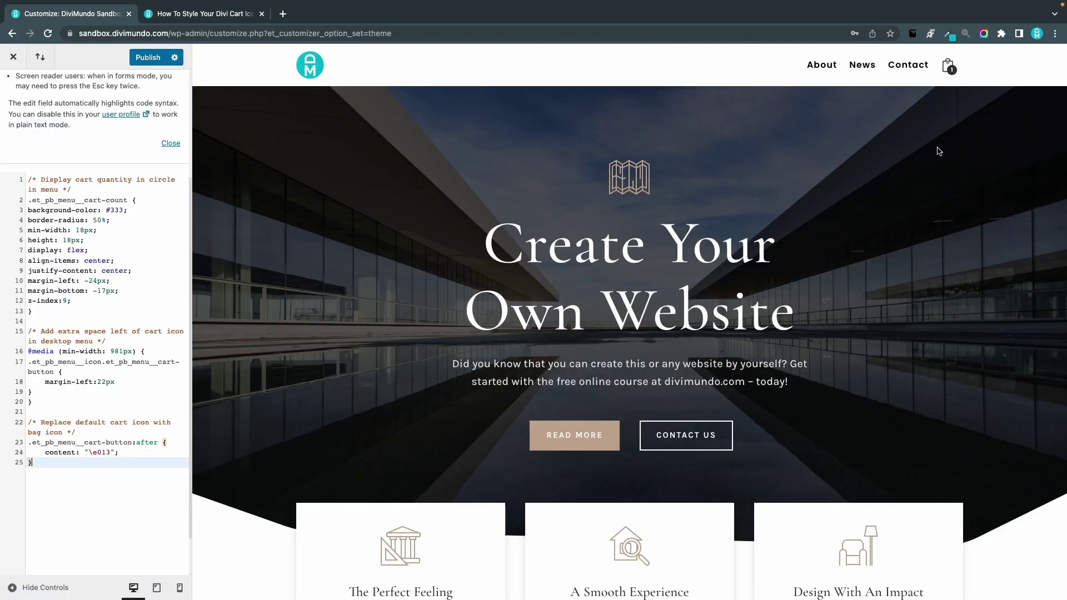
{"action": "left_click", "coordinate": [217, 15]}
{"action": "scroll", "coordinate": [473, 330], "scroll_direction": "down", "scroll_amount": 4}
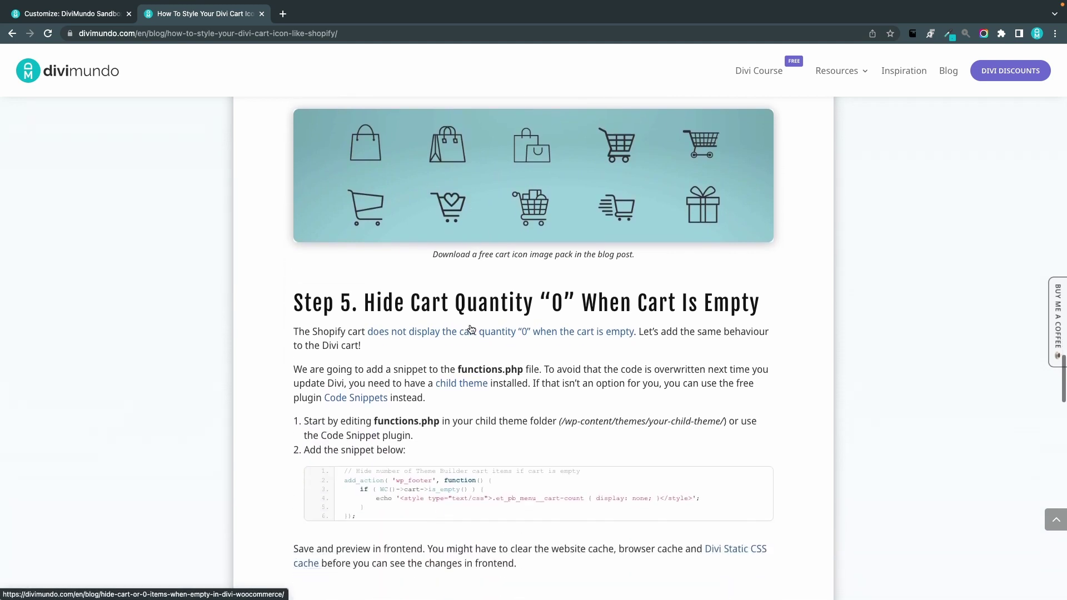
{"action": "scroll", "coordinate": [467, 340], "scroll_direction": "down", "scroll_amount": 2}
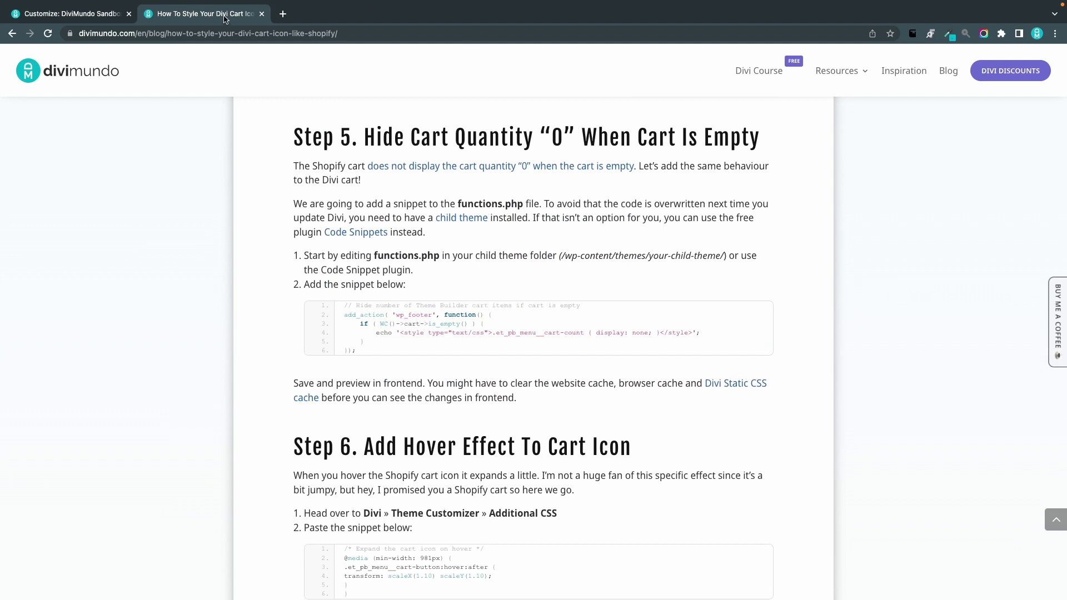
- Remove the test product from the preview's cart and publish the Customizer CSS
{"action": "left_click", "coordinate": [111, 15]}
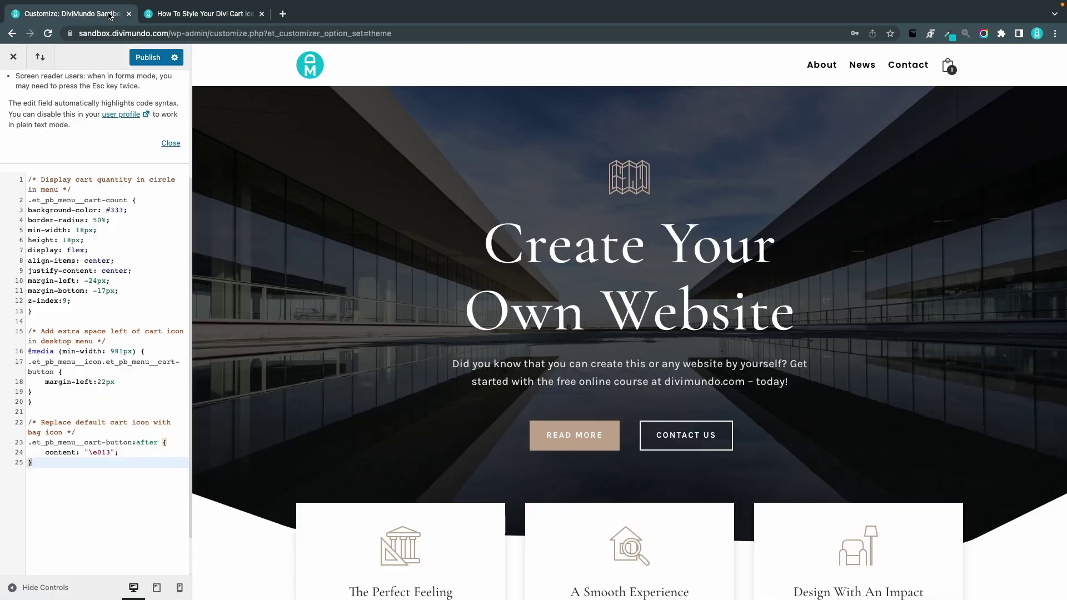
{"action": "left_click", "coordinate": [950, 71]}
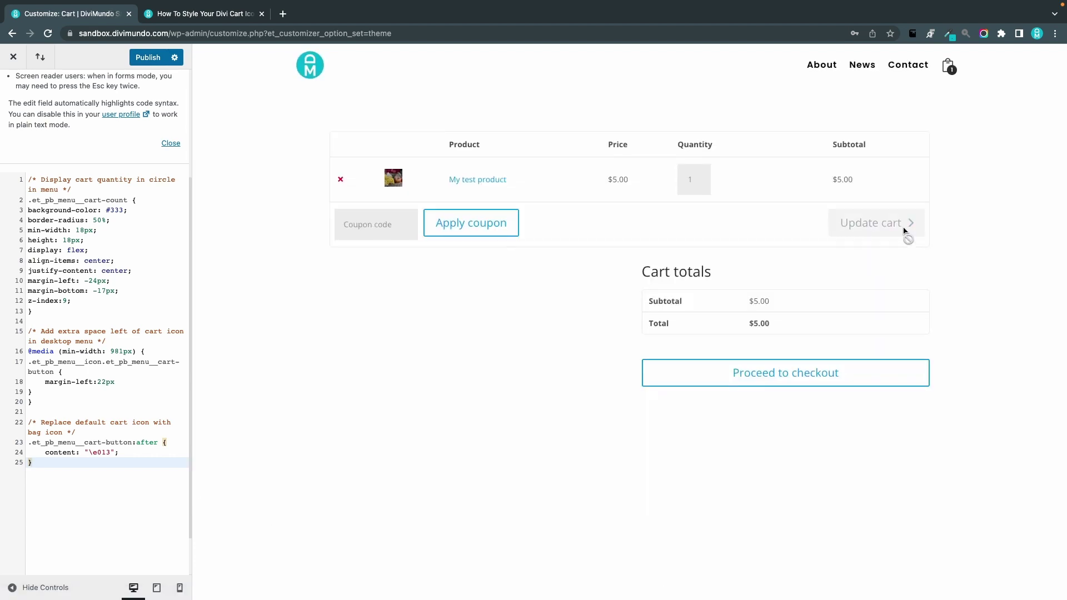
{"action": "left_click", "coordinate": [342, 180]}
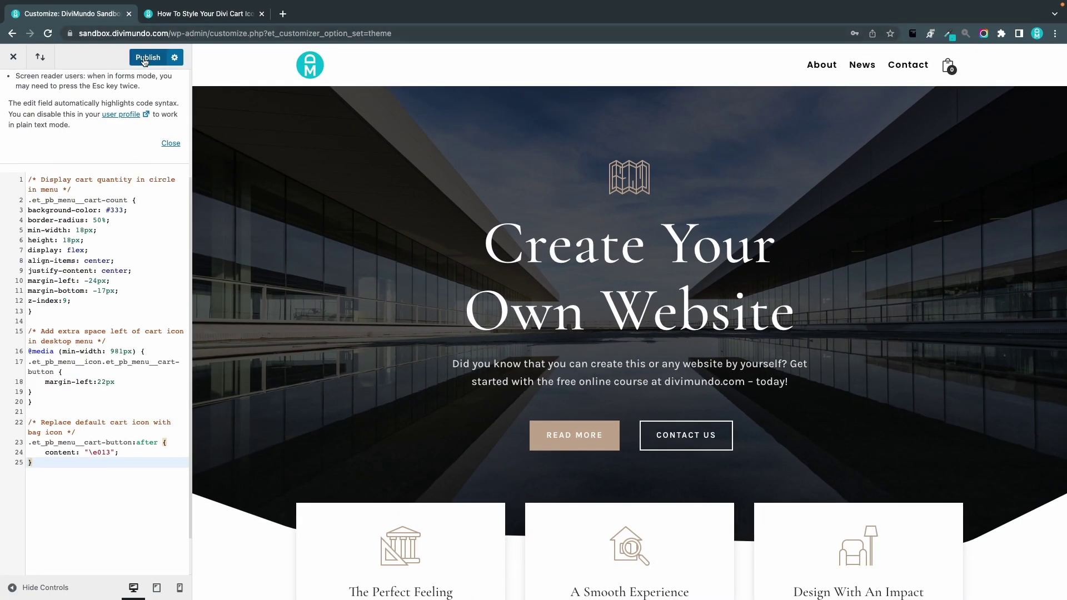
{"action": "left_click", "coordinate": [144, 59]}
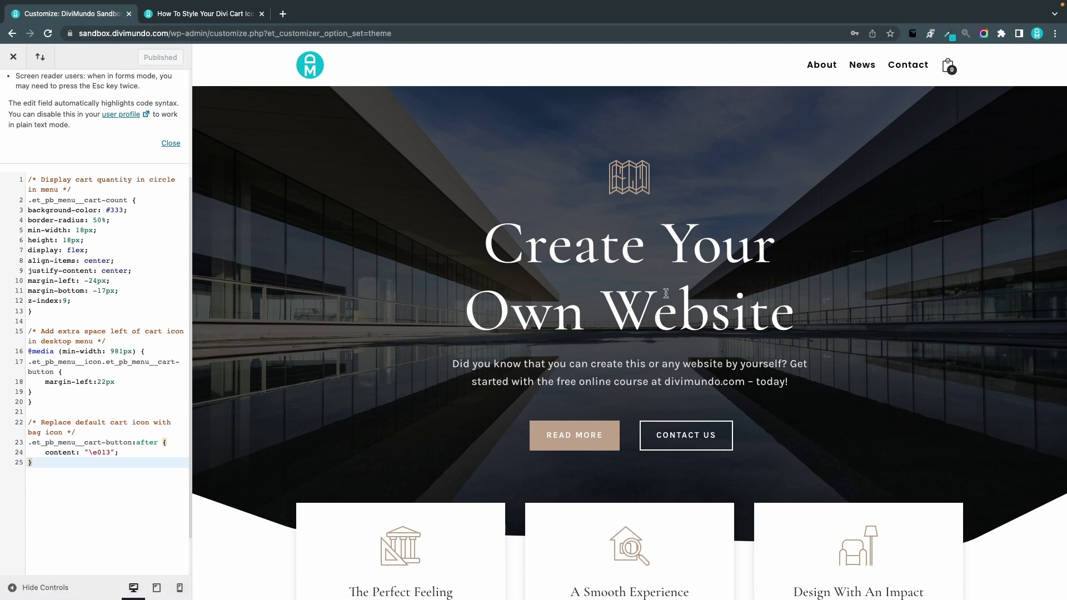
- Copy the tutorial's Step 5 functions.php snippet that hides the cart count when empty
{"action": "left_click", "coordinate": [242, 16]}
{"action": "scroll", "coordinate": [489, 269], "scroll_direction": "down", "scroll_amount": 1}
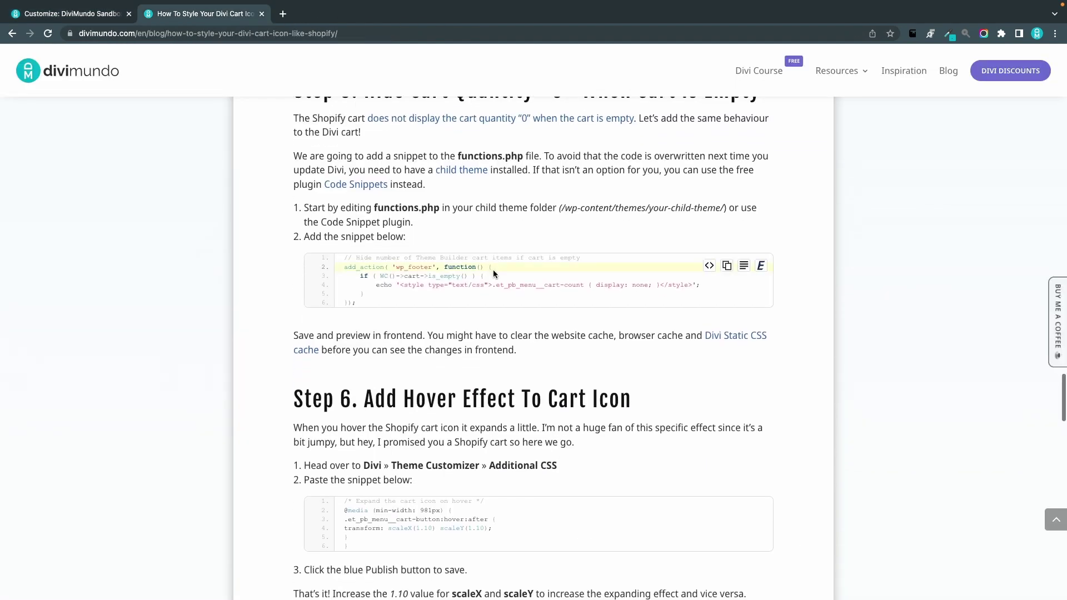
{"action": "scroll", "coordinate": [503, 301], "scroll_direction": "up", "scroll_amount": 1}
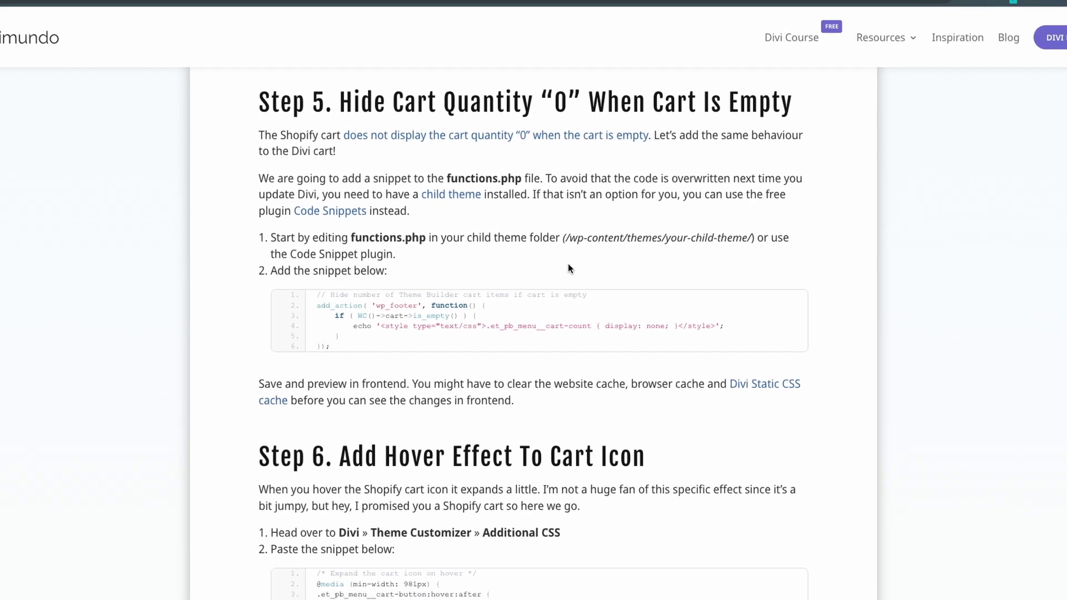
{"action": "scroll", "coordinate": [559, 264], "scroll_direction": "down", "scroll_amount": 1}
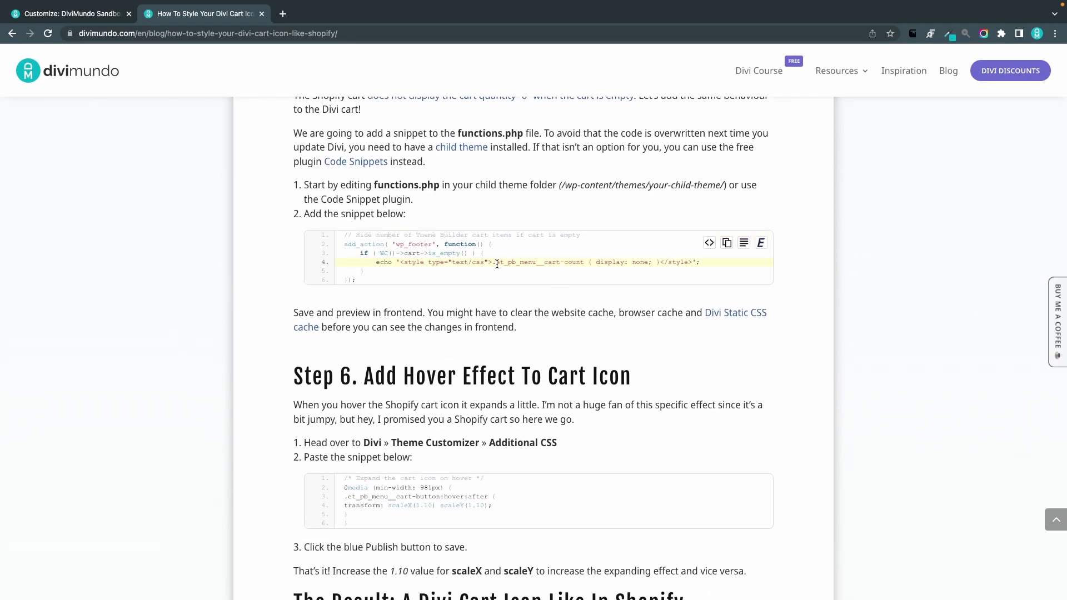
{"action": "left_click", "coordinate": [727, 243]}
{"action": "left_click", "coordinate": [69, 15]}
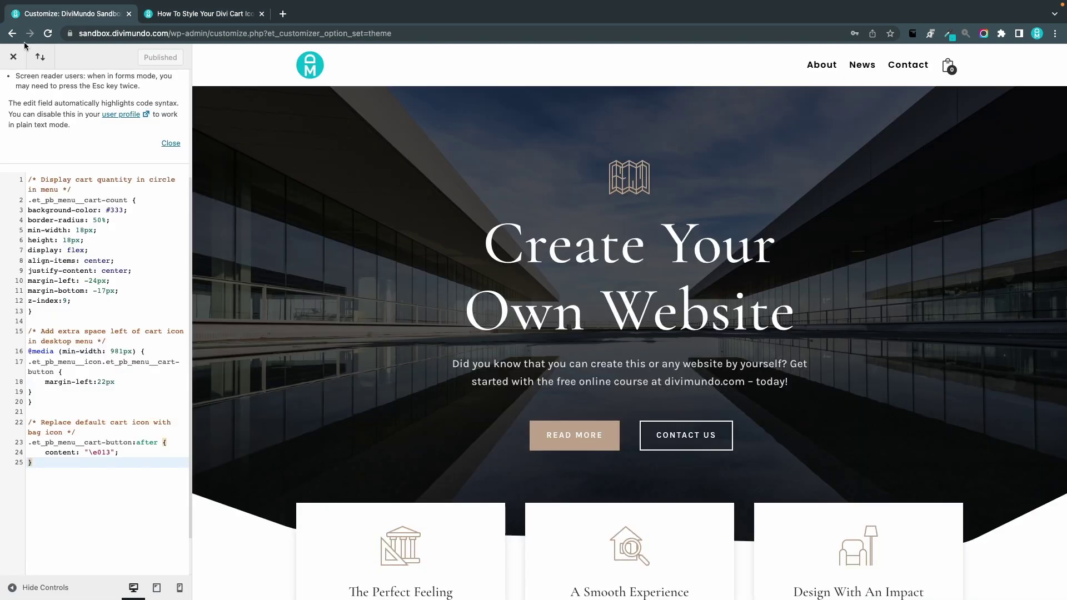
- Open the Divi Child Theme's functions.php in the WordPress Theme File Editor
{"action": "left_click", "coordinate": [13, 58]}
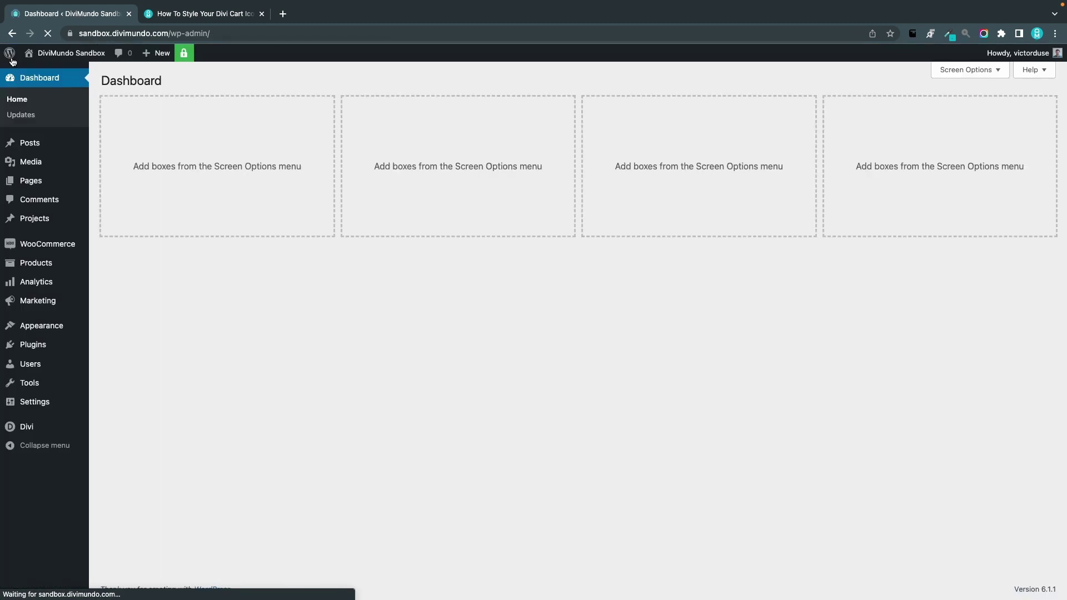
{"action": "mouse_move", "coordinate": [60, 325]}
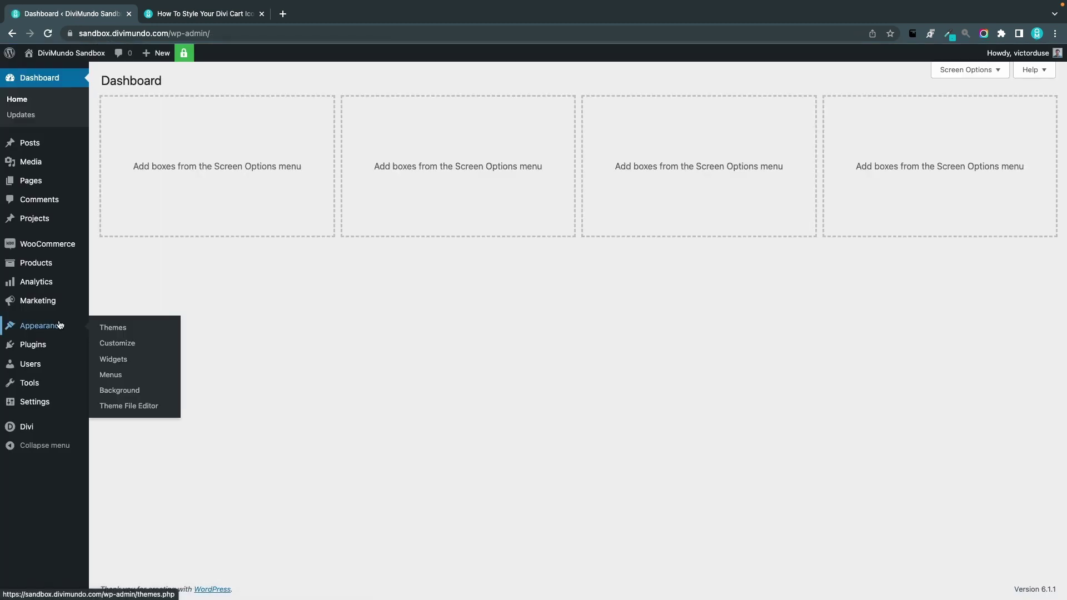
{"action": "left_click", "coordinate": [156, 408]}
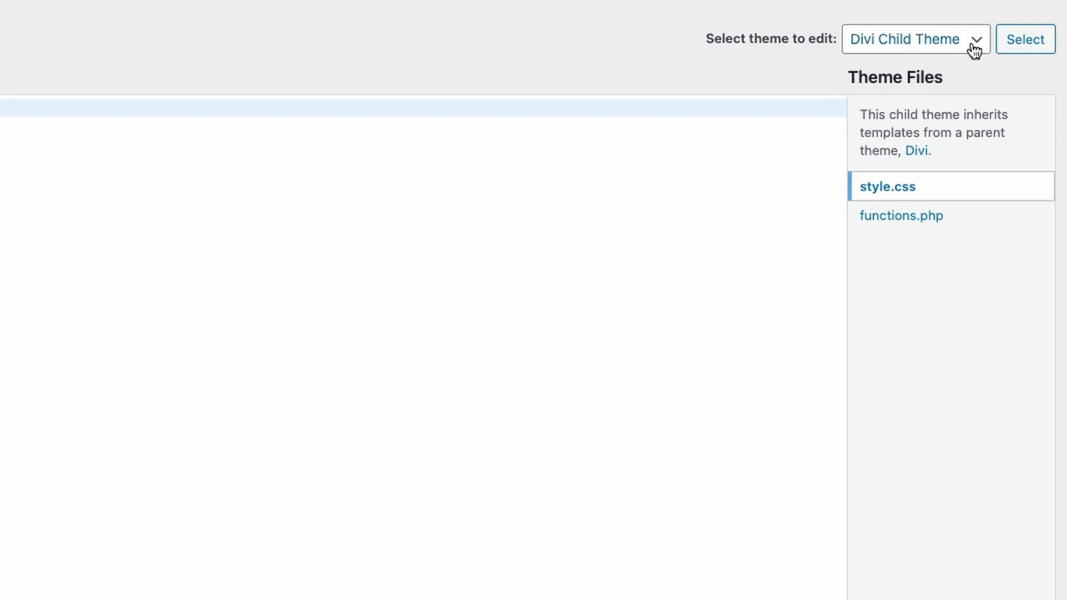
{"action": "left_click", "coordinate": [907, 223]}
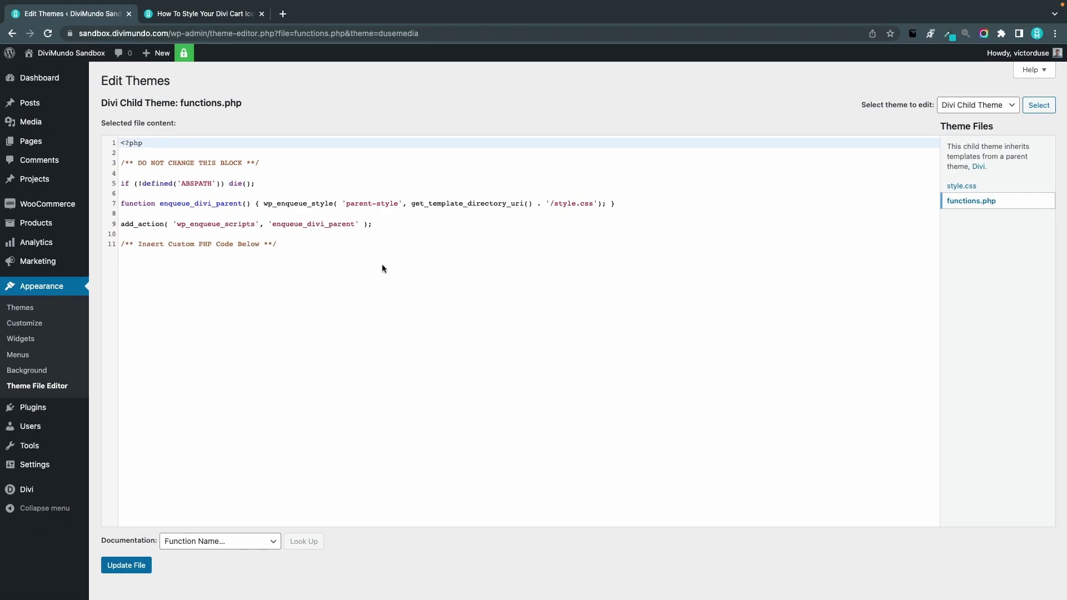
- Paste the empty-cart-count snippet below the existing code in functions.php and update the file
{"action": "left_click", "coordinate": [382, 261]}
{"action": "key", "text": "Return"}
{"action": "key", "text": "Return"}
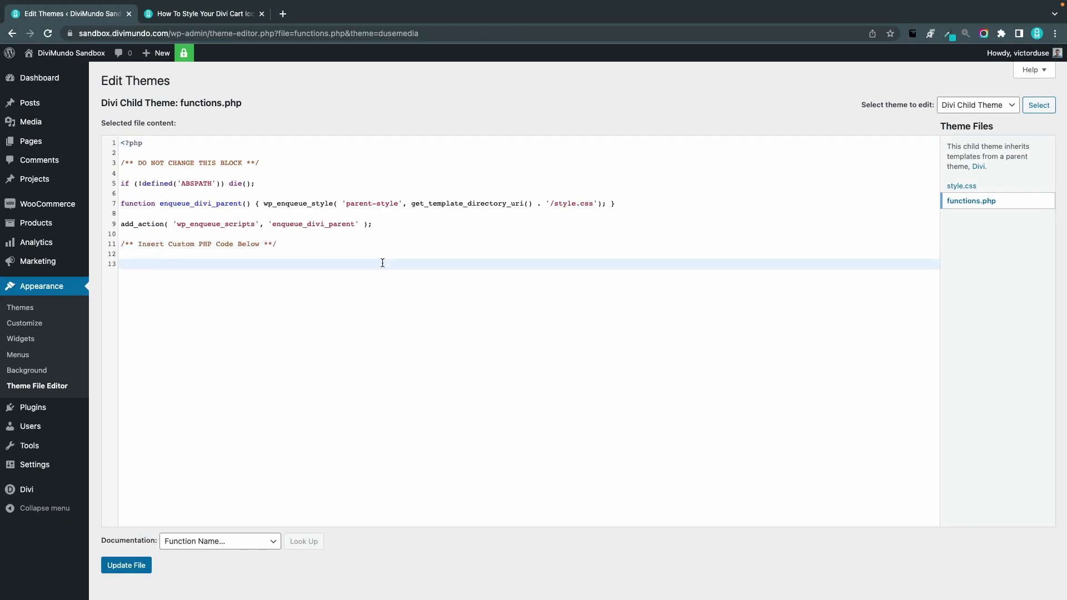
{"action": "key", "text": "super+v"}
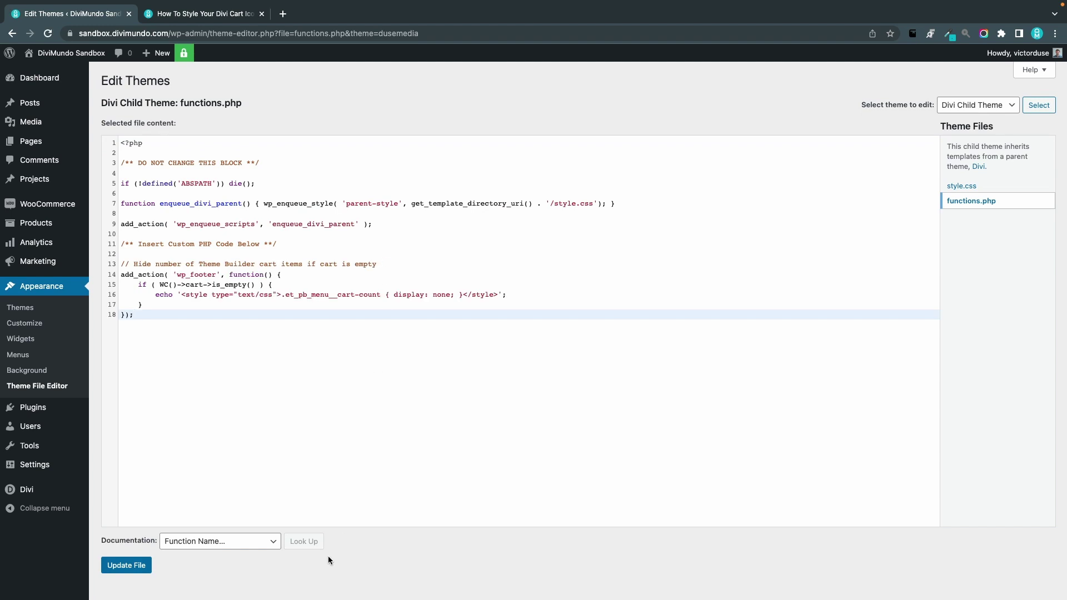
{"action": "left_click", "coordinate": [136, 567]}
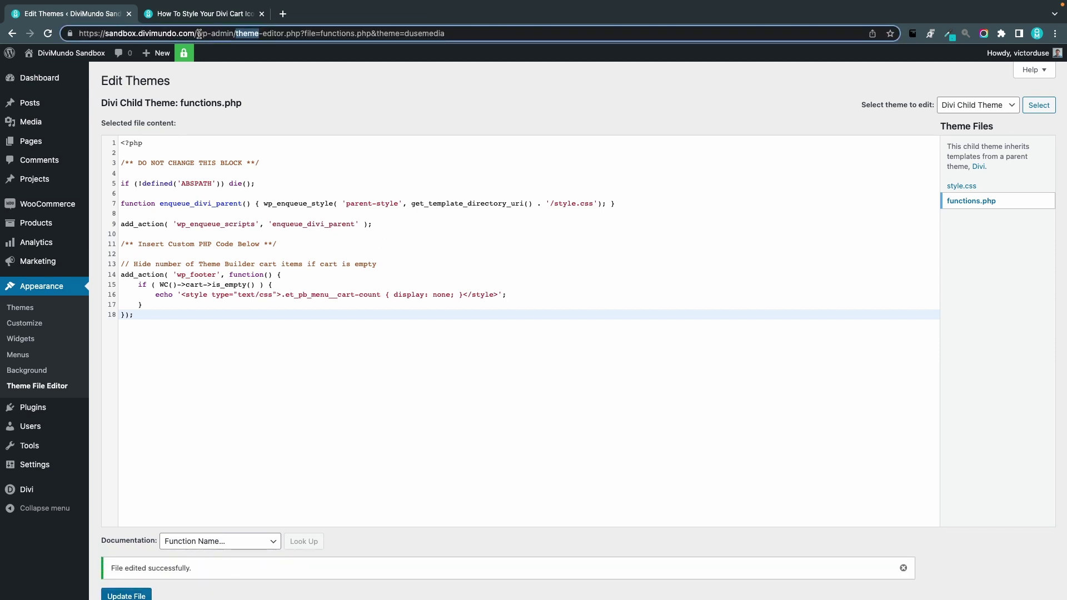
- Load the site's homepage by removing the admin path from the address
{"action": "left_click_drag", "start_coordinate": [169, 34], "coordinate": [624, 64]}
{"action": "key", "text": "BackSpace"}
{"action": "key", "text": "Return"}
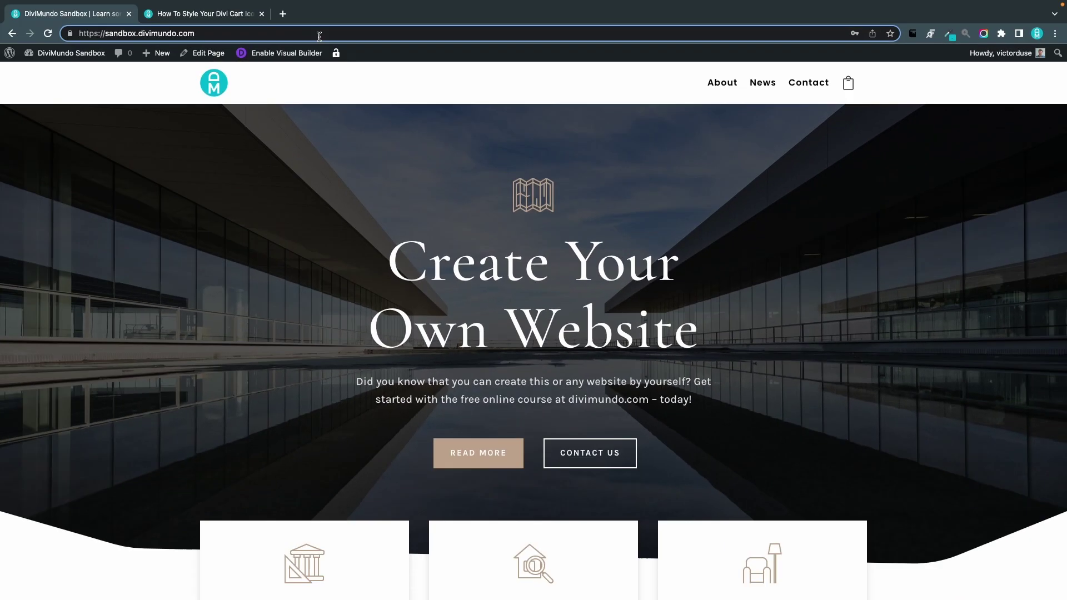
- Go to the My test product page via the address bar suggestions
{"action": "left_click", "coordinate": [319, 34]}
{"action": "type", "text": "t"}
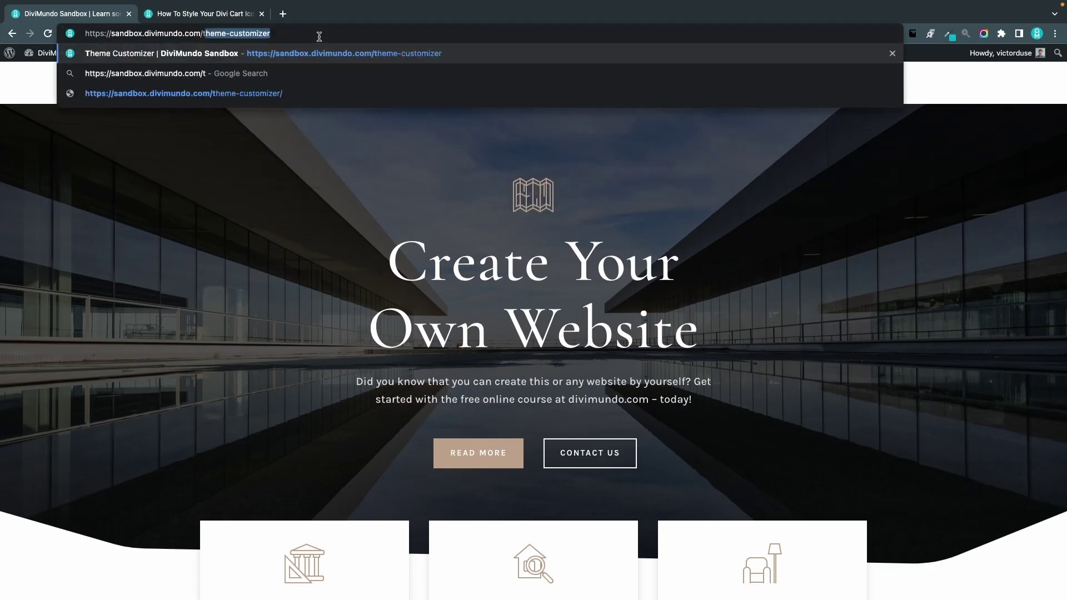
{"action": "key", "text": "BackSpace"}
{"action": "key", "text": "BackSpace"}
{"action": "type", "text": "pr"}
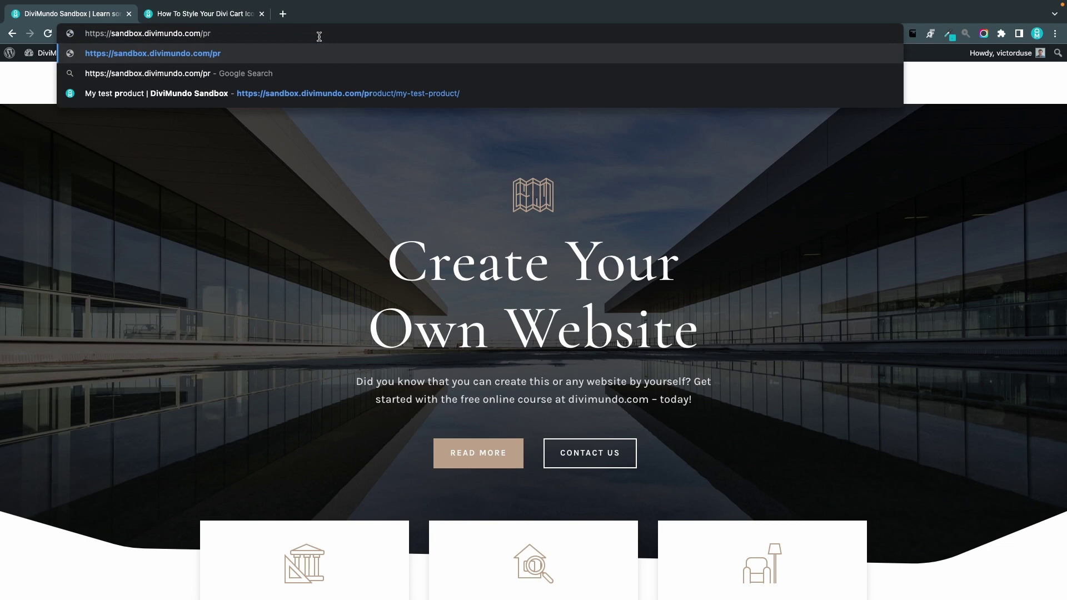
{"action": "key", "text": "Down"}
{"action": "key", "text": "Down"}
{"action": "key", "text": "Return"}
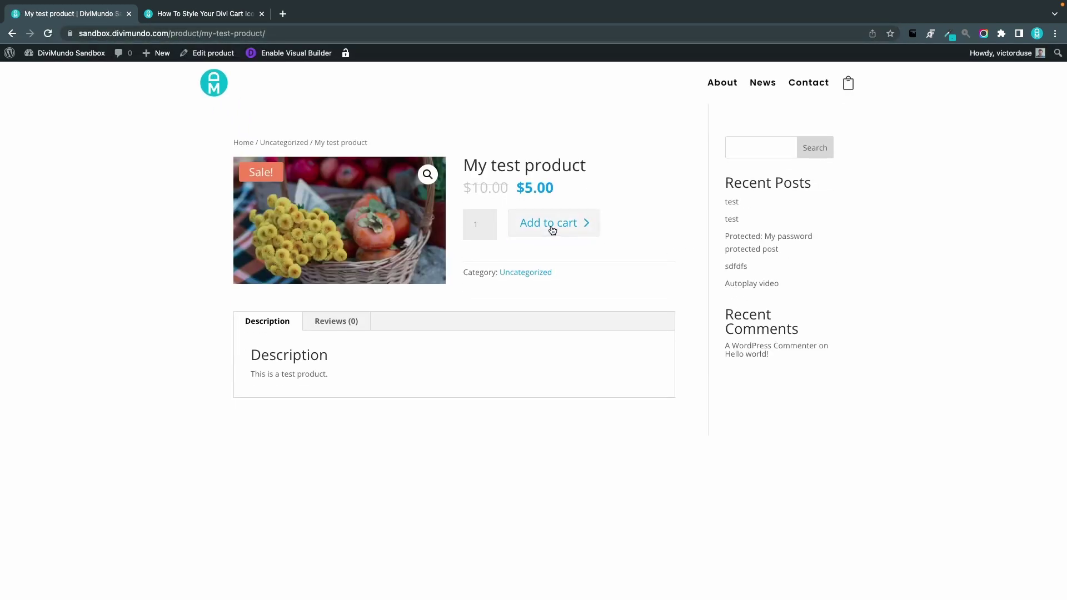
- Add My test product to the cart twice, then remove it to empty the cart
{"action": "left_click", "coordinate": [552, 230]}
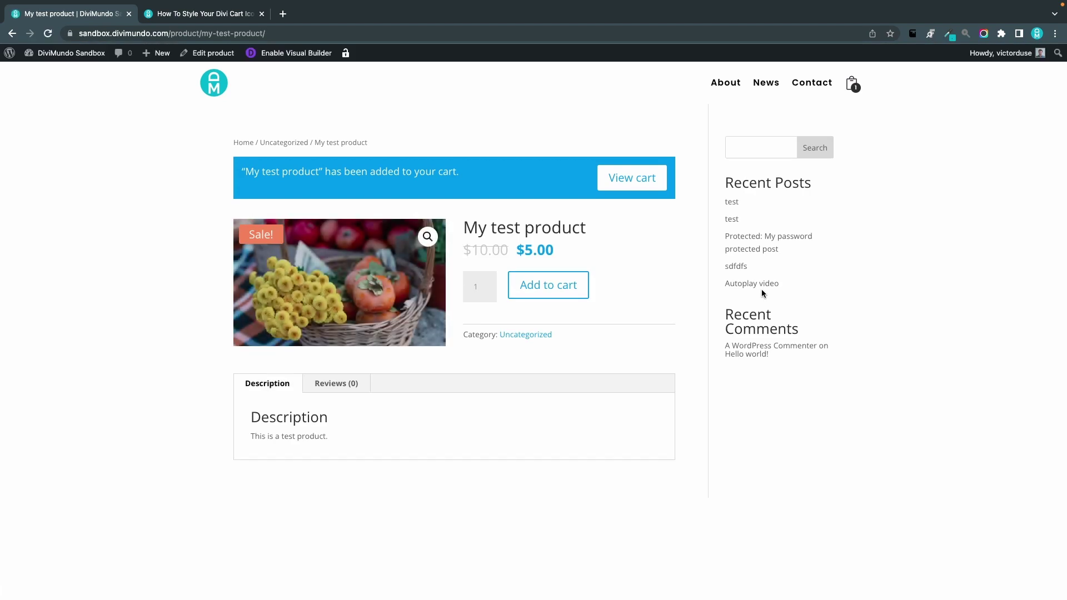
{"action": "left_click", "coordinate": [557, 294]}
{"action": "left_click", "coordinate": [859, 84]}
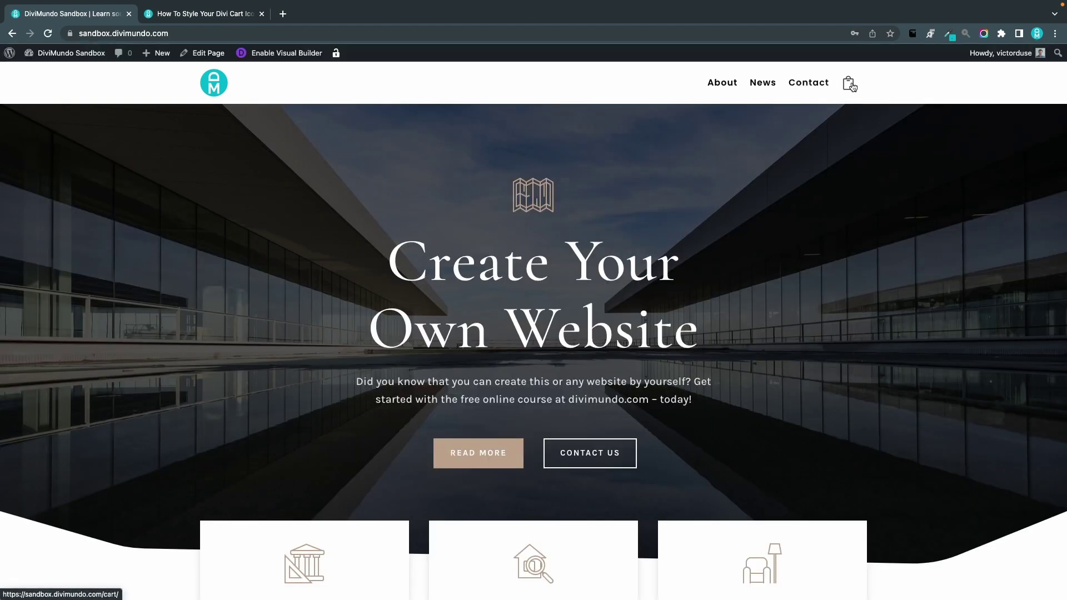
- Copy the Step 6 CSS snippet that enlarges the cart icon on hover
{"action": "left_click", "coordinate": [226, 15]}
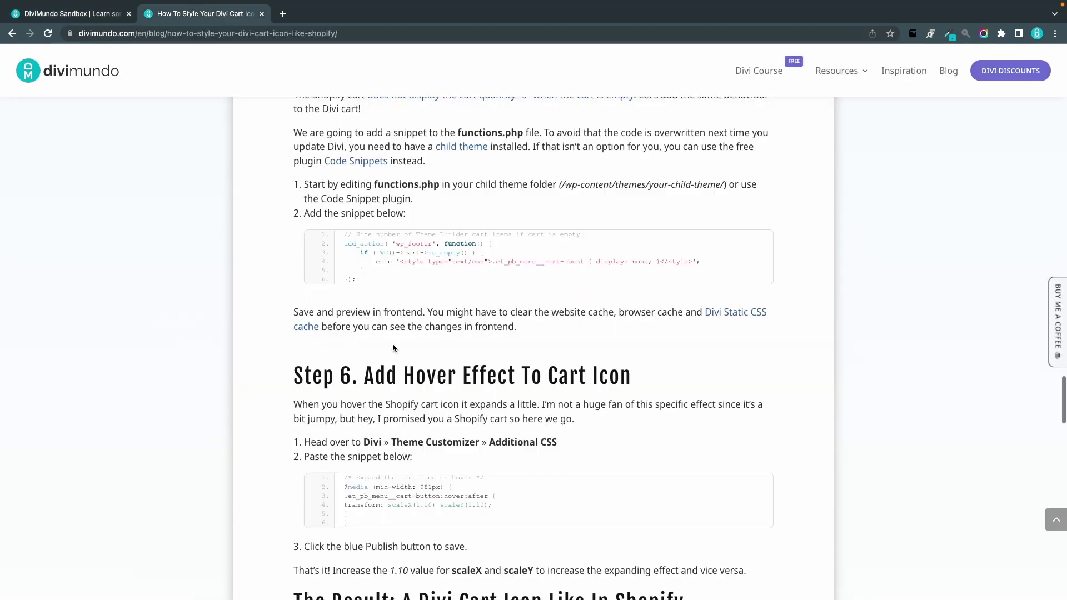
{"action": "scroll", "coordinate": [393, 350], "scroll_direction": "down", "scroll_amount": 4}
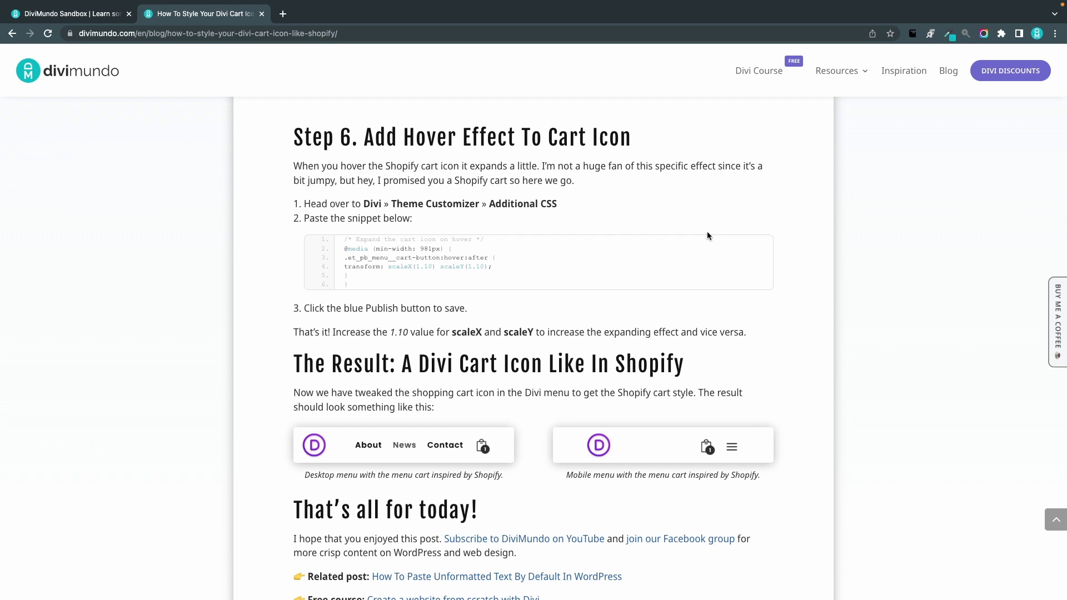
{"action": "mouse_move", "coordinate": [716, 255]}
{"action": "left_click", "coordinate": [727, 248]}
- Open Additional CSS in the Divi Theme Customizer from the site dashboard
{"action": "left_click", "coordinate": [74, 17]}
{"action": "left_click", "coordinate": [35, 69]}
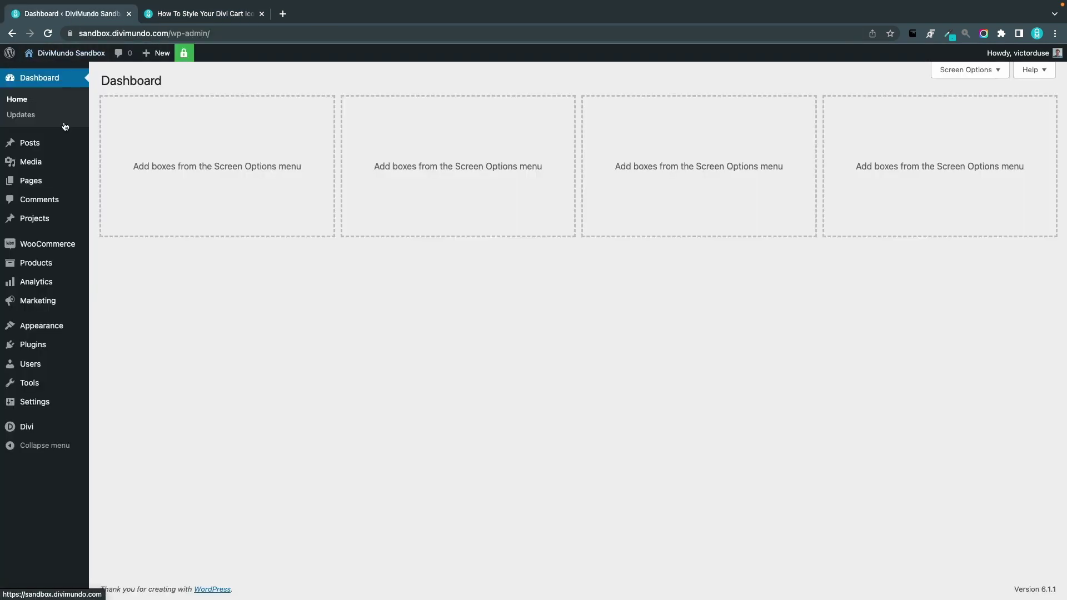
{"action": "mouse_move", "coordinate": [33, 437]}
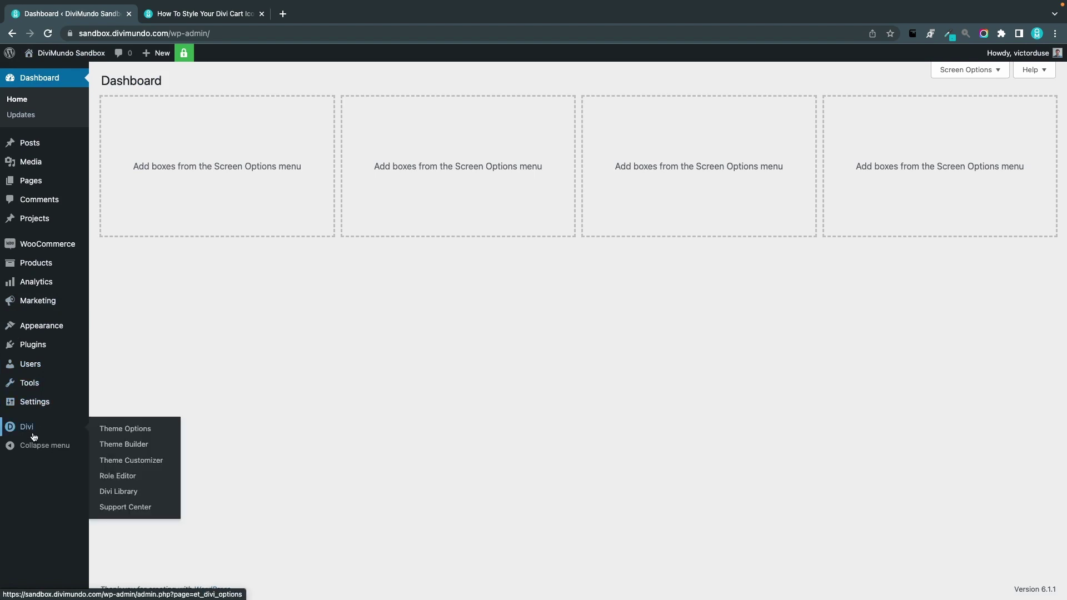
{"action": "left_click", "coordinate": [148, 461]}
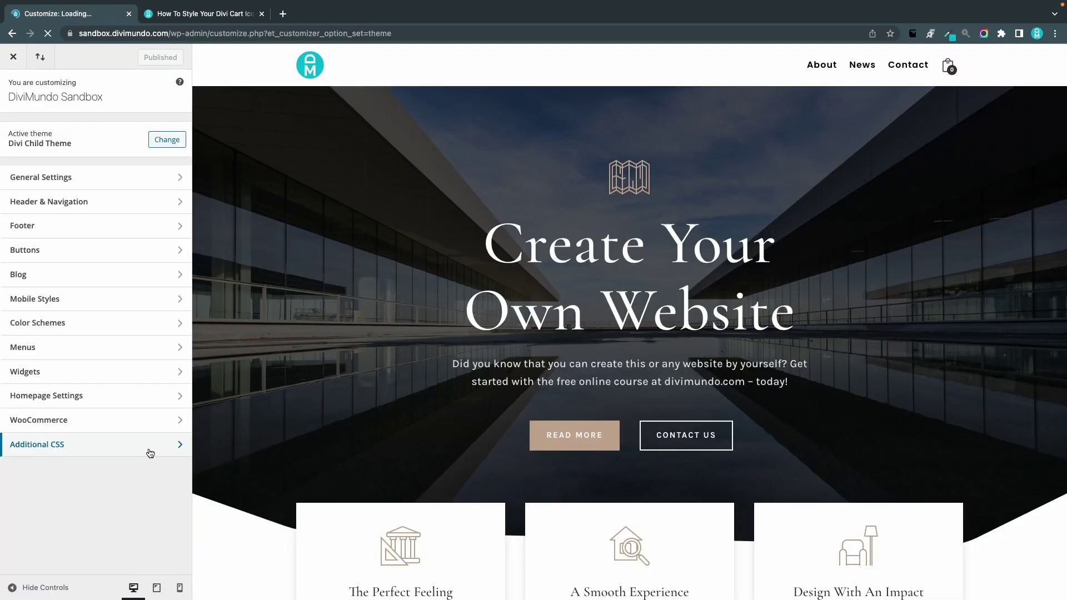
{"action": "left_click", "coordinate": [159, 394]}
- Paste the hover rule scaling the cart icon to 1.10 on a new line
{"action": "left_click", "coordinate": [143, 432]}
{"action": "key", "text": "Return"}
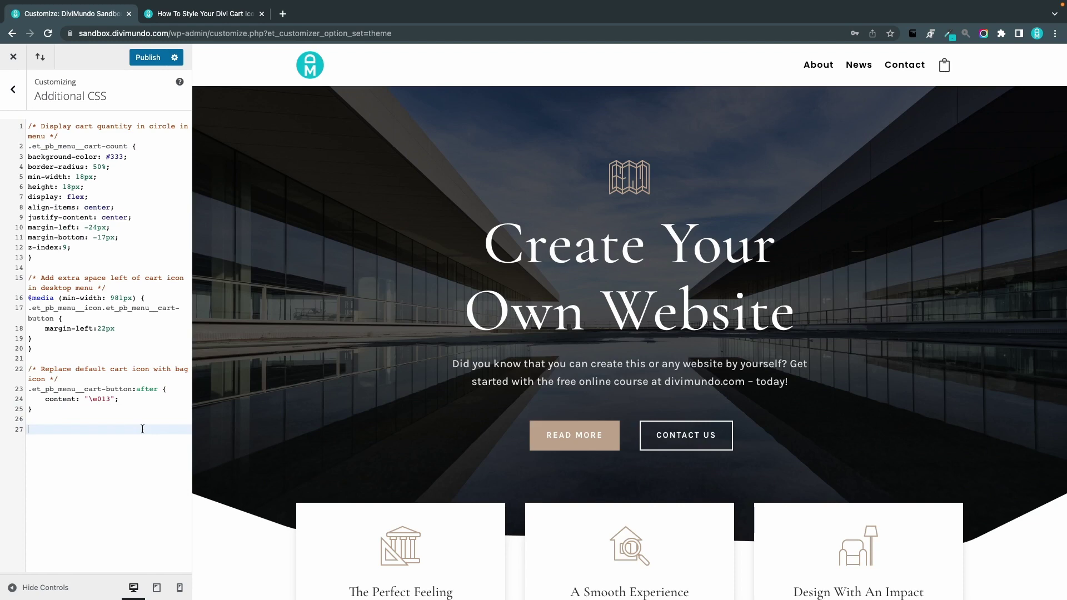
{"action": "key", "text": "super+v"}
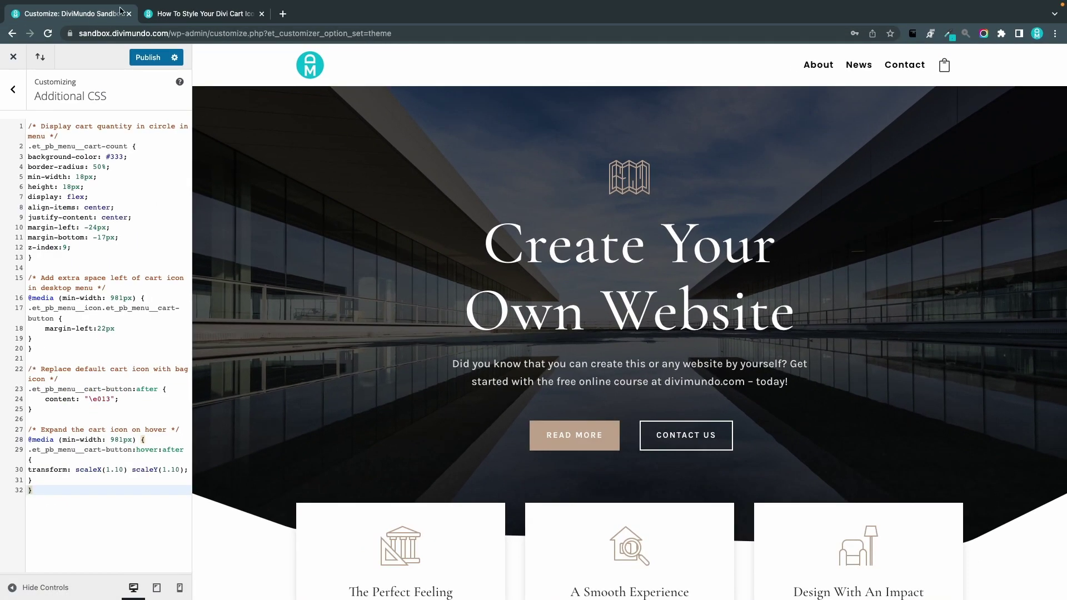
{"action": "left_click", "coordinate": [189, 13]}
{"action": "scroll", "coordinate": [317, 229], "scroll_direction": "down", "scroll_amount": 2}
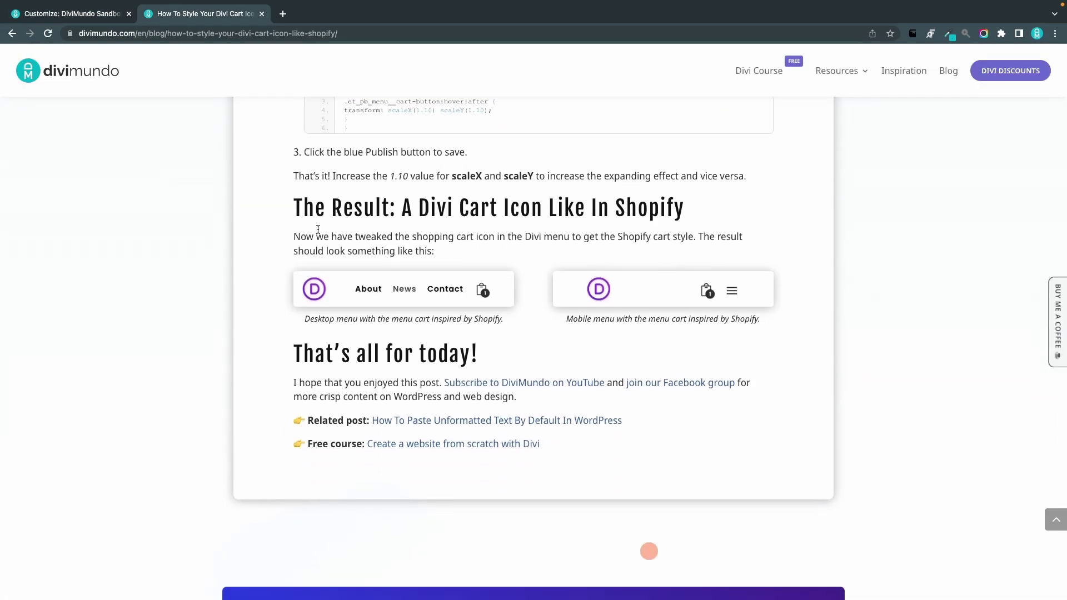